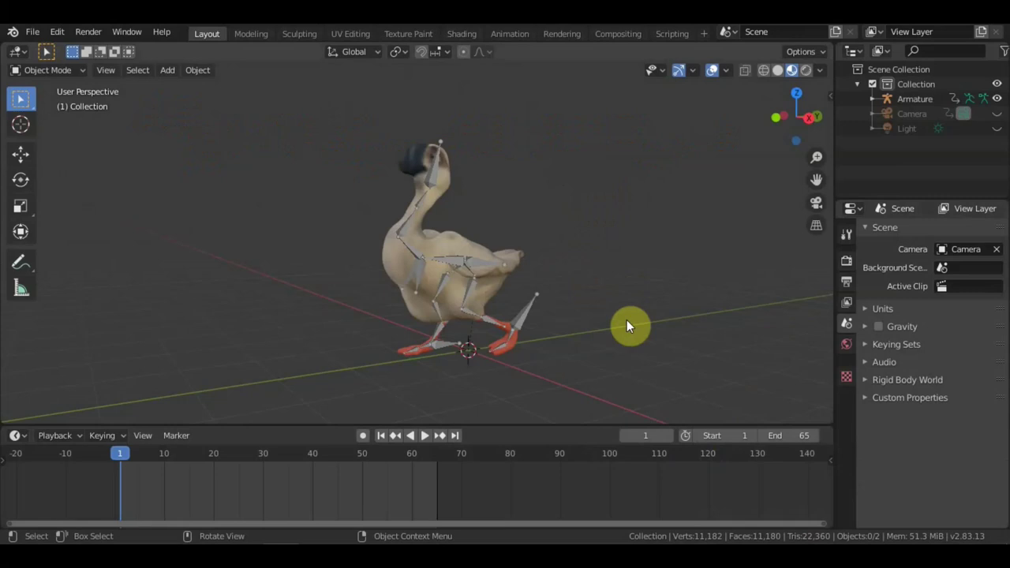
Orbit around the goose and select its armature to show its armature data
{"action": "mouse_move", "coordinate": [628, 316]}
{"action": "middle_mouse_down"}
{"action": "mouse_move", "coordinate": [573, 315]}
{"action": "mouse_move", "coordinate": [561, 299]}
{"action": "mouse_move", "coordinate": [572, 300]}
{"action": "middle_mouse_up"}
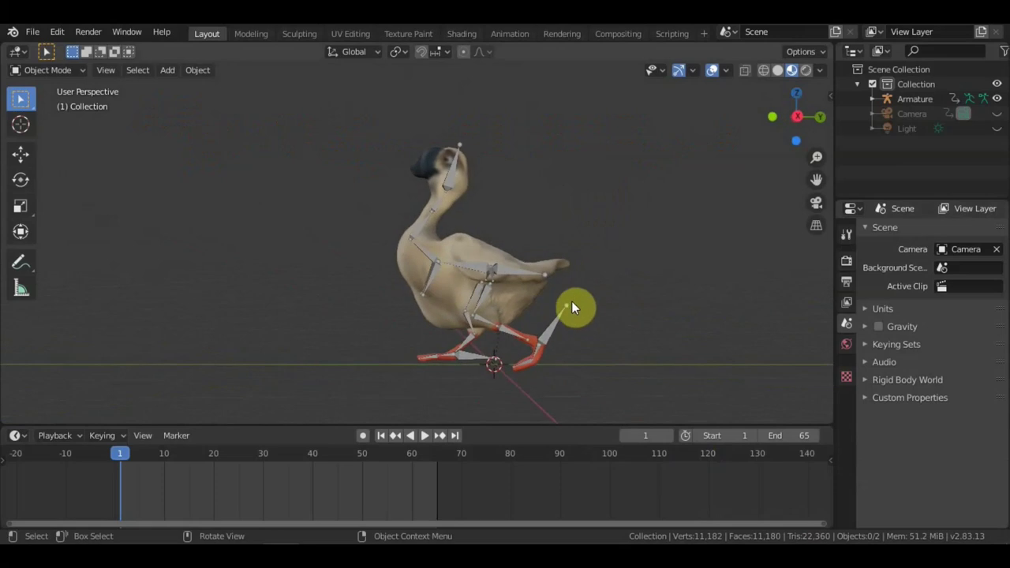
{"action": "left_click", "coordinate": [471, 271]}
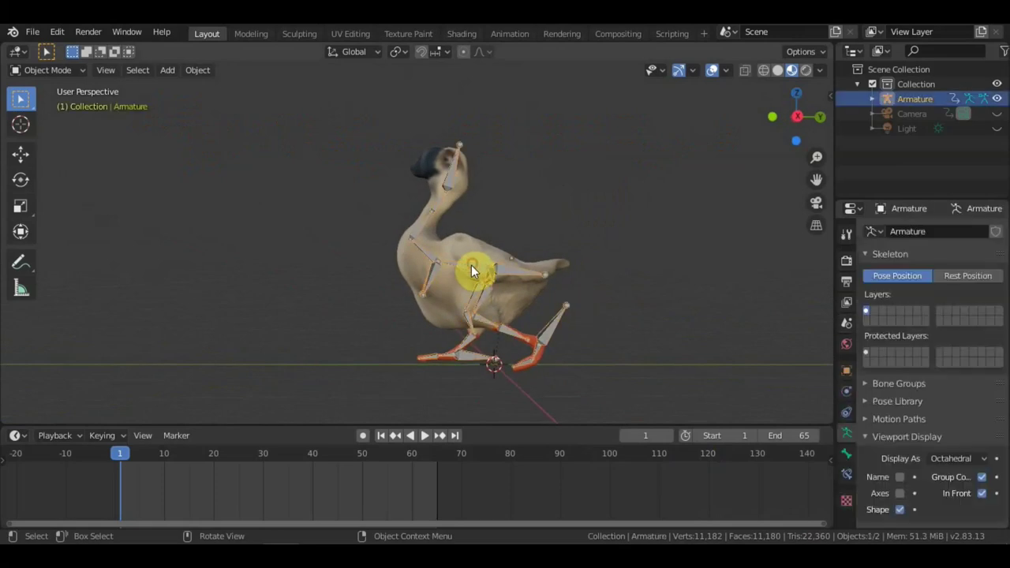
{"action": "left_click", "coordinate": [46, 67]}
Enter Pose Mode, select all the goose's bones, and set the motion path End frame to 65
{"action": "left_click", "coordinate": [60, 120]}
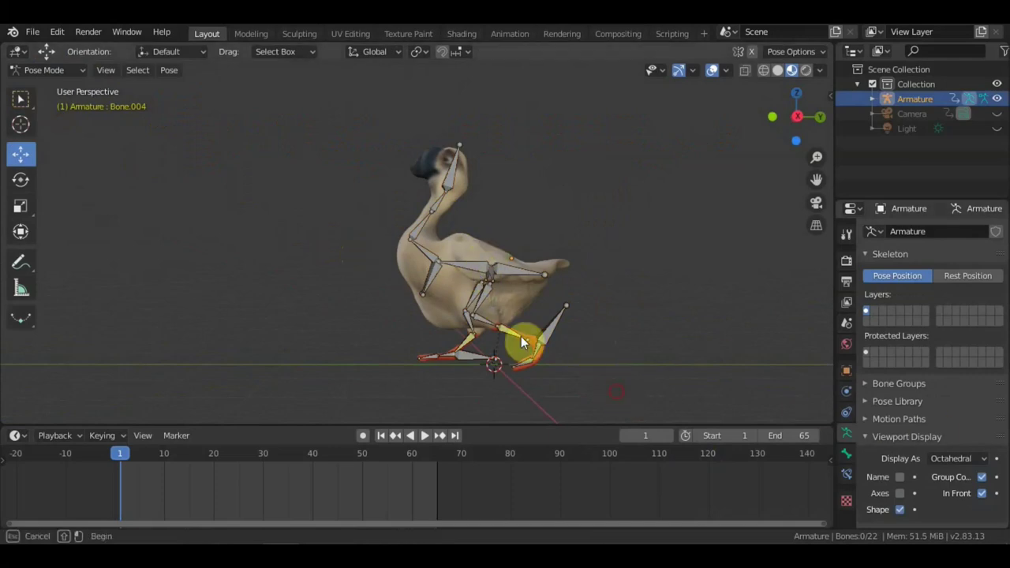
{"action": "left_click_drag", "start_coordinate": [618, 395], "coordinate": [319, 137]}
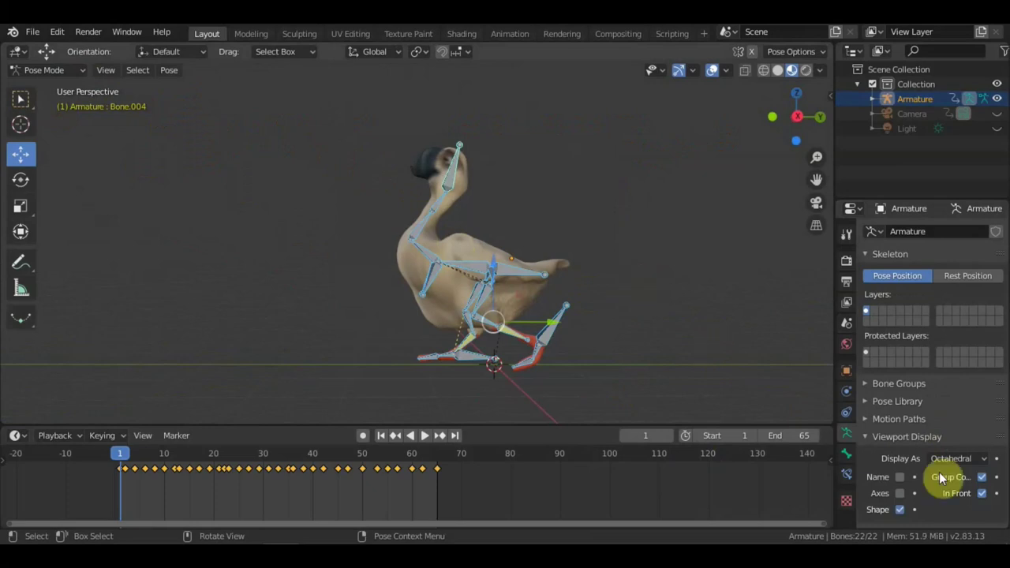
{"action": "left_click", "coordinate": [890, 426]}
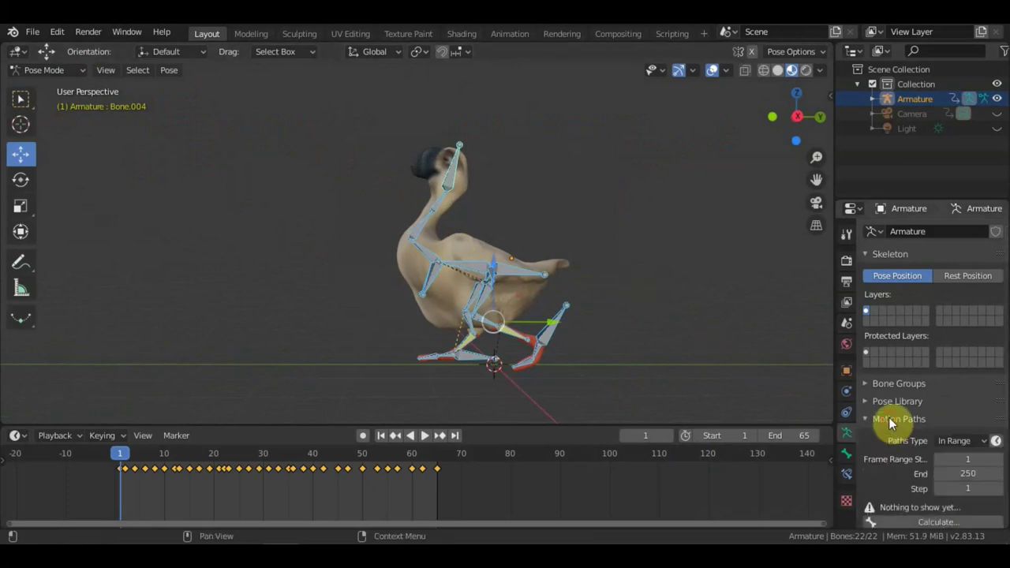
{"action": "scroll", "coordinate": [945, 460], "scroll_direction": "down", "scroll_amount": 1}
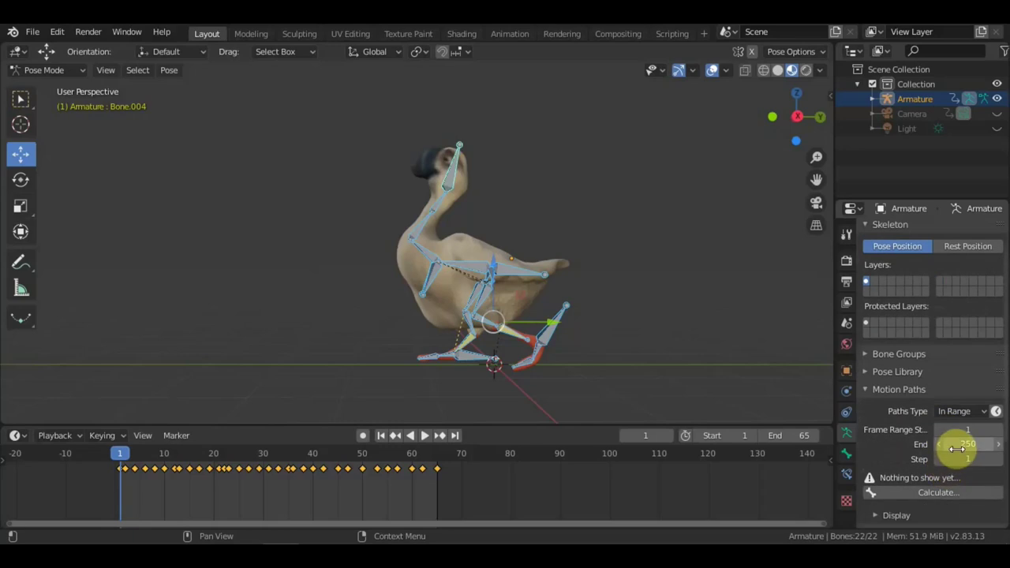
{"action": "left_click", "coordinate": [958, 447]}
{"action": "type", "text": "65"}
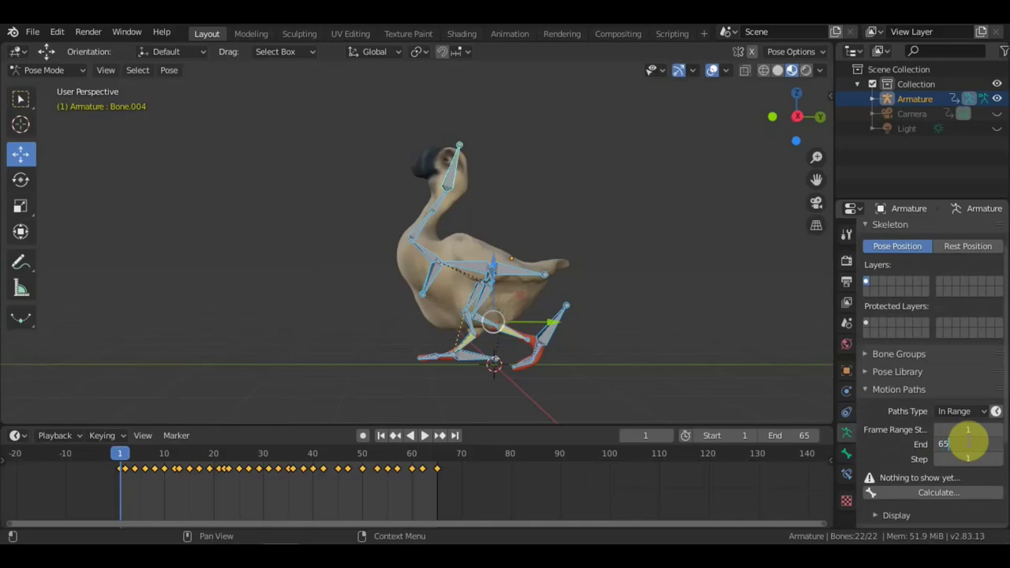
{"action": "key", "text": "Return"}
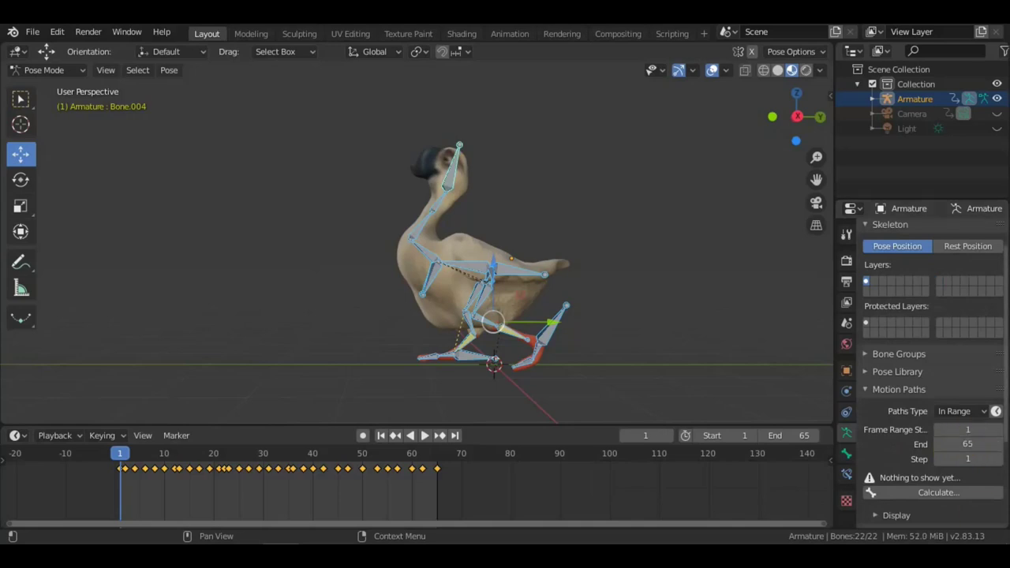
Calculate bone-head motion paths for frames 1 to 65 and view them from the side
{"action": "left_click", "coordinate": [945, 491]}
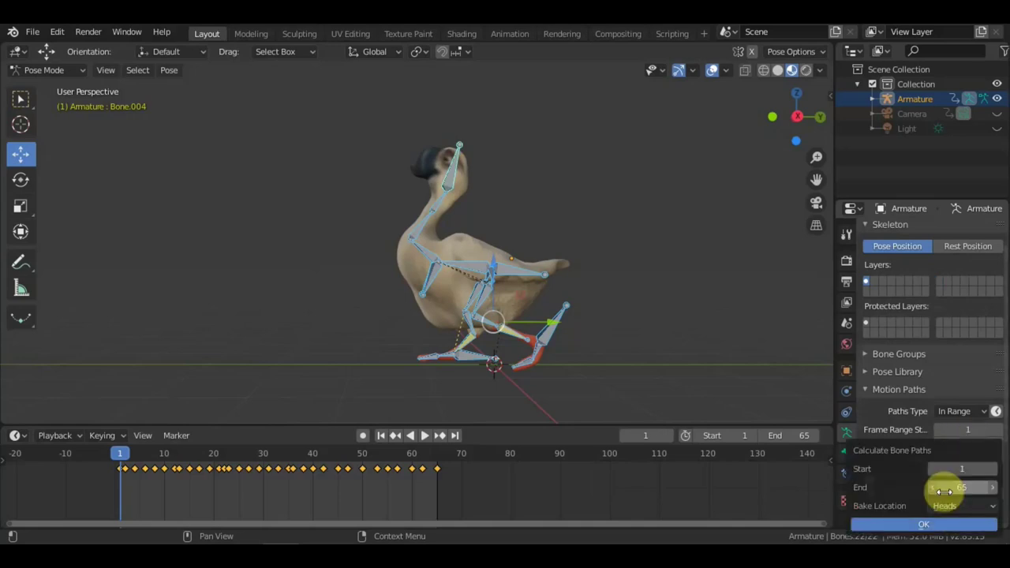
{"action": "left_click", "coordinate": [925, 522]}
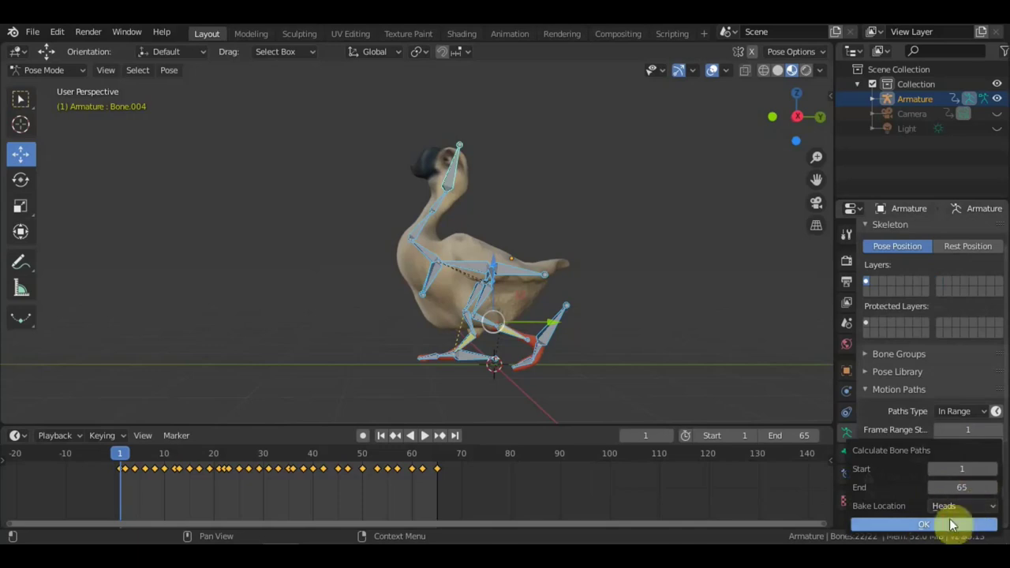
{"action": "left_click", "coordinate": [947, 522]}
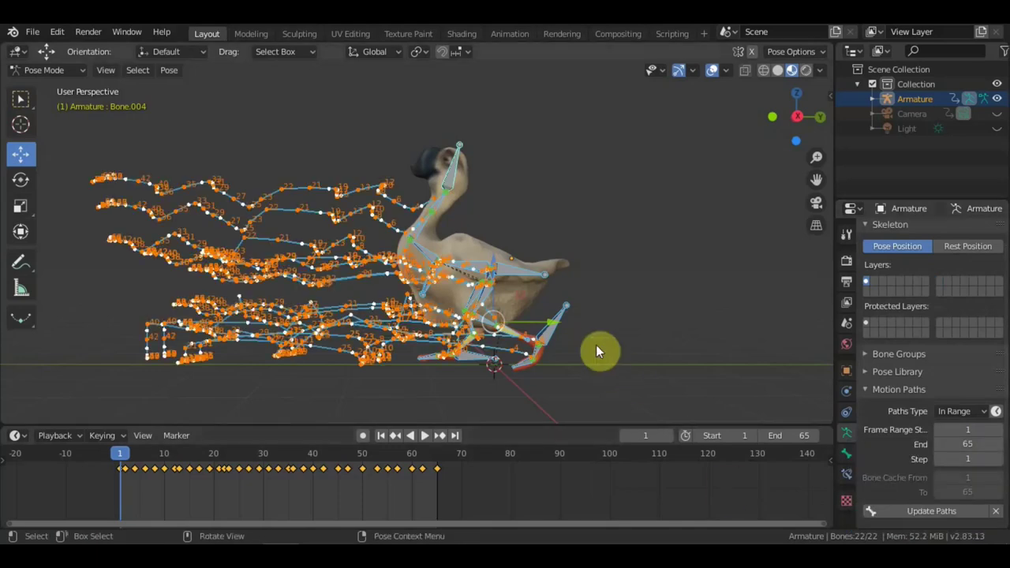
{"action": "middle_click_drag", "start_coordinate": [598, 345], "coordinate": [683, 340], "text": "shift"}
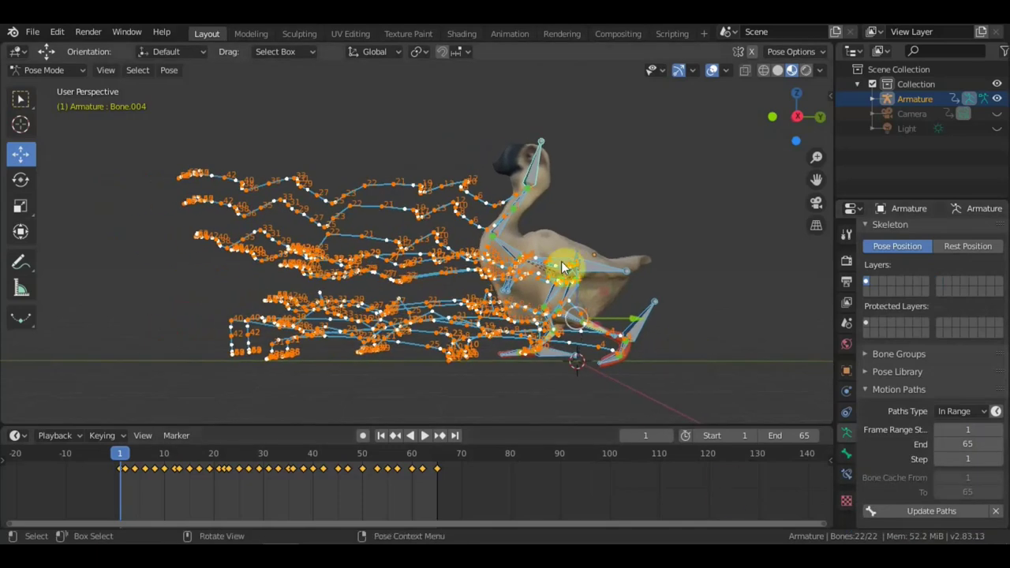
{"action": "mouse_move", "coordinate": [506, 284]}
{"action": "middle_mouse_down"}
{"action": "mouse_move", "coordinate": [638, 290]}
{"action": "mouse_move", "coordinate": [668, 280]}
{"action": "mouse_move", "coordinate": [655, 284]}
{"action": "middle_mouse_up"}
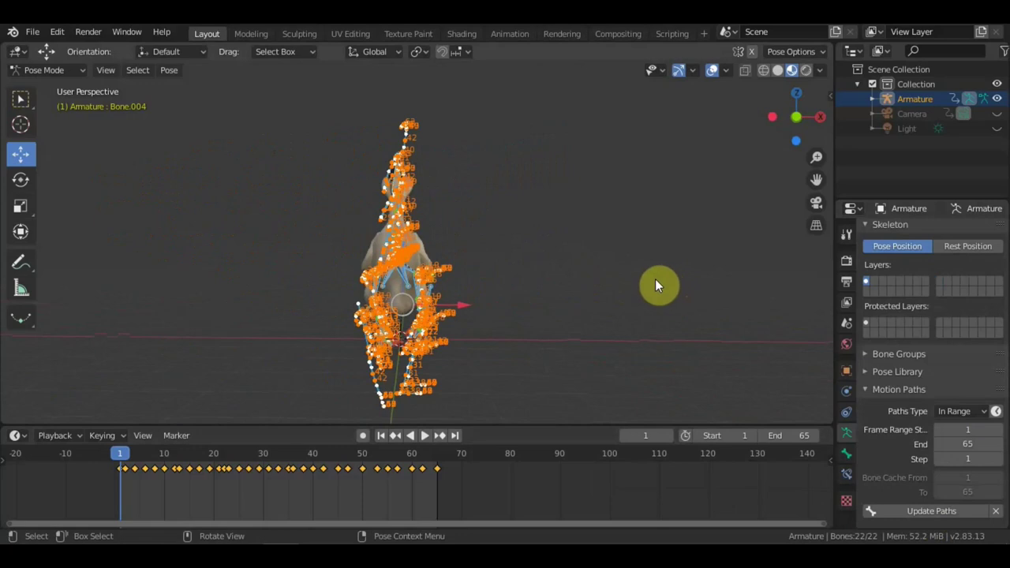
{"action": "middle_click_drag", "start_coordinate": [570, 282], "coordinate": [458, 278]}
Turn off Frame Numbers and Keyframes in the motion path display options
{"action": "scroll", "coordinate": [469, 276], "scroll_direction": "up", "scroll_amount": 2}
{"action": "scroll", "coordinate": [473, 281], "scroll_direction": "up", "scroll_amount": 2}
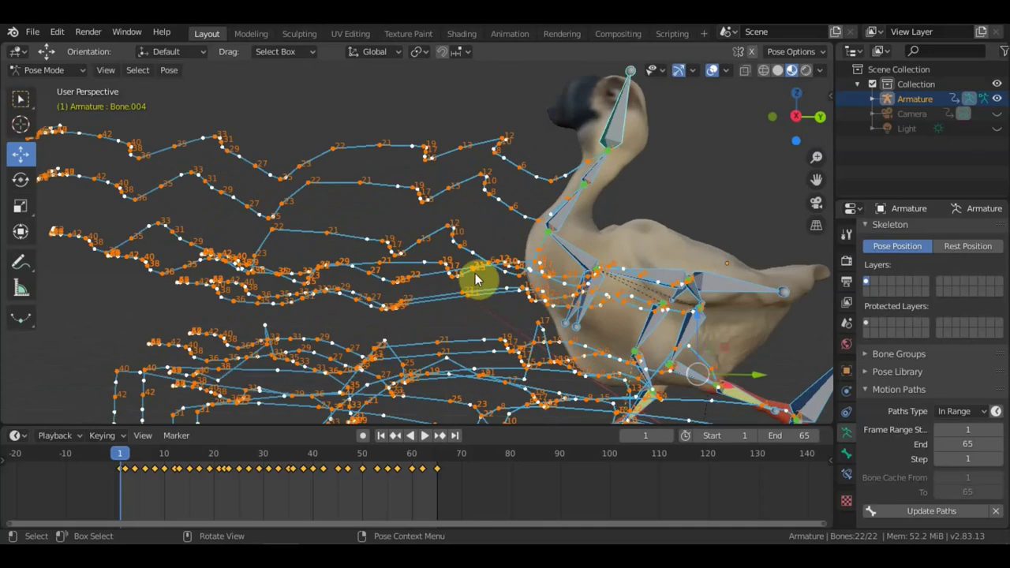
{"action": "scroll", "coordinate": [442, 146], "scroll_direction": "up", "scroll_amount": 2}
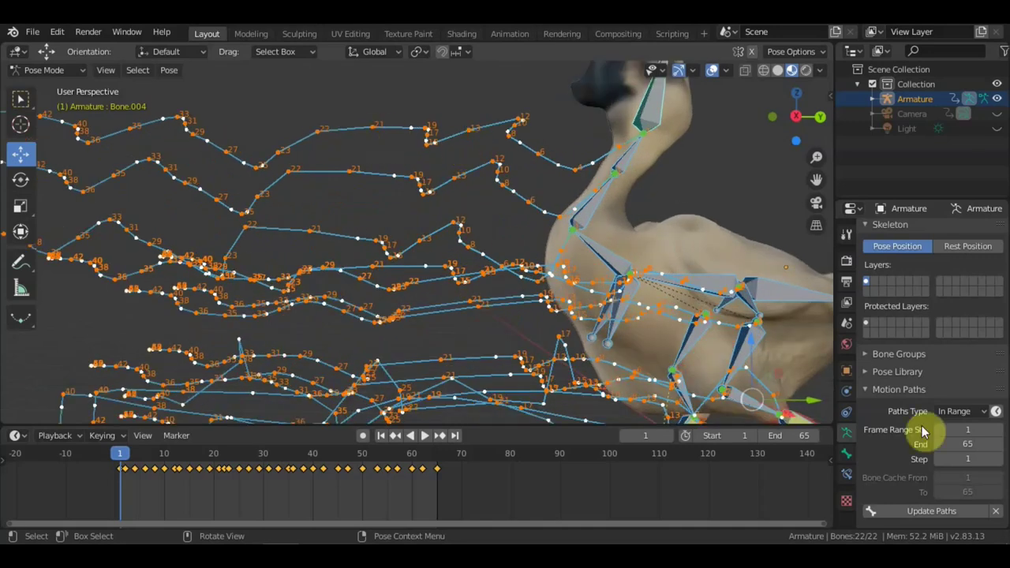
{"action": "scroll", "coordinate": [886, 496], "scroll_direction": "down", "scroll_amount": 3}
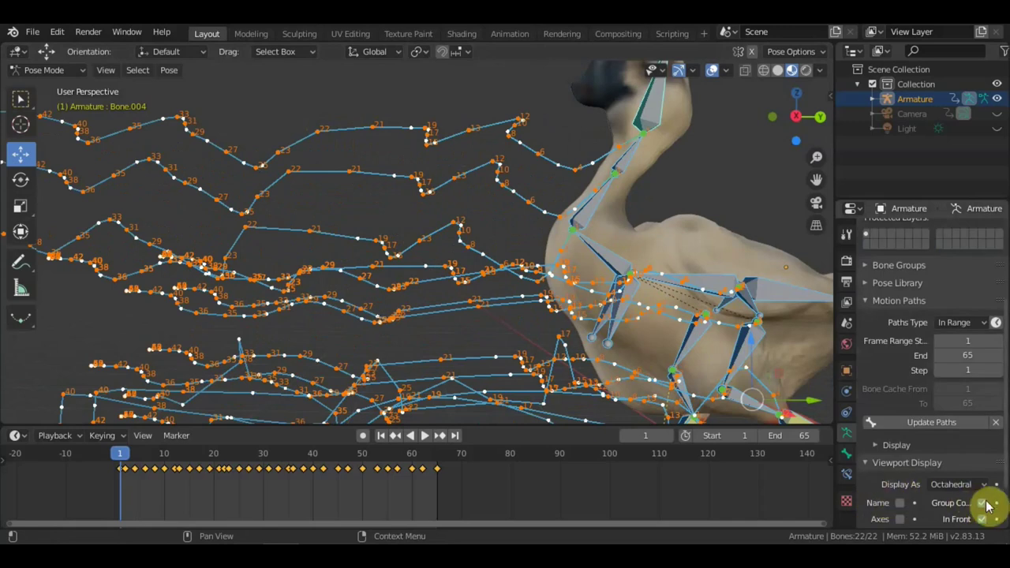
{"action": "left_click", "coordinate": [876, 447]}
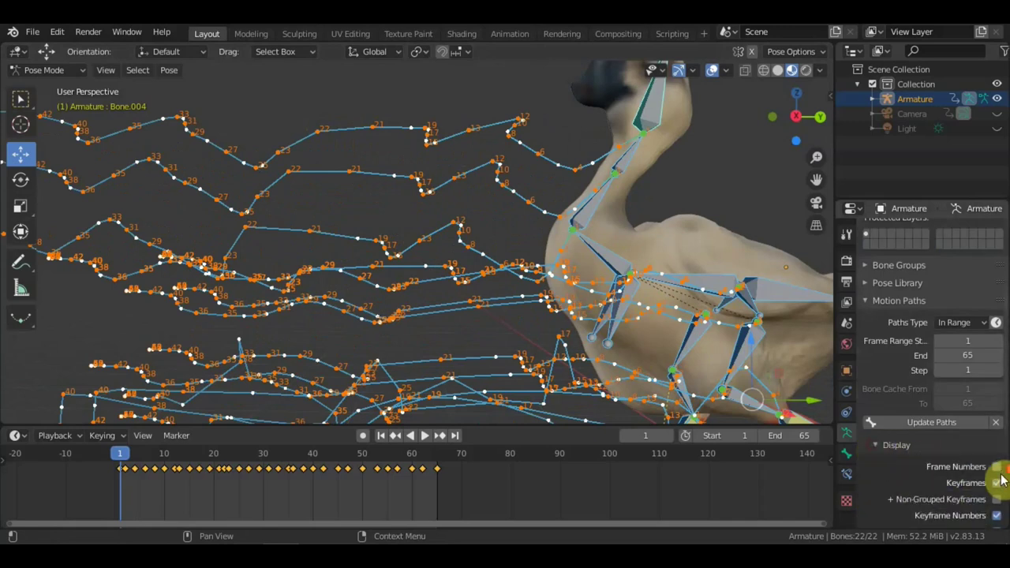
{"action": "scroll", "coordinate": [1001, 479], "scroll_direction": "down", "scroll_amount": 2}
{"action": "left_click", "coordinate": [996, 407]}
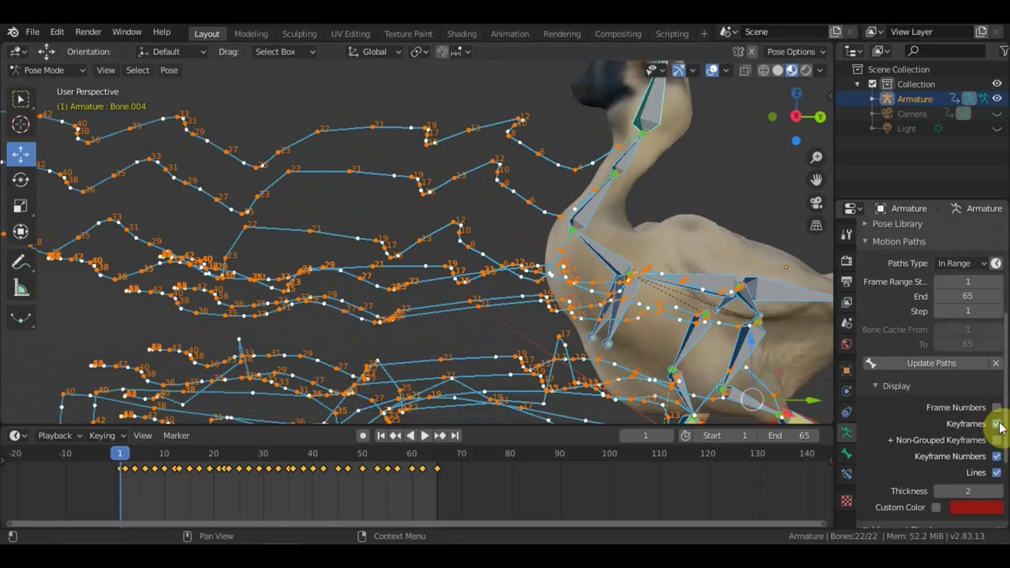
{"action": "left_click", "coordinate": [997, 423]}
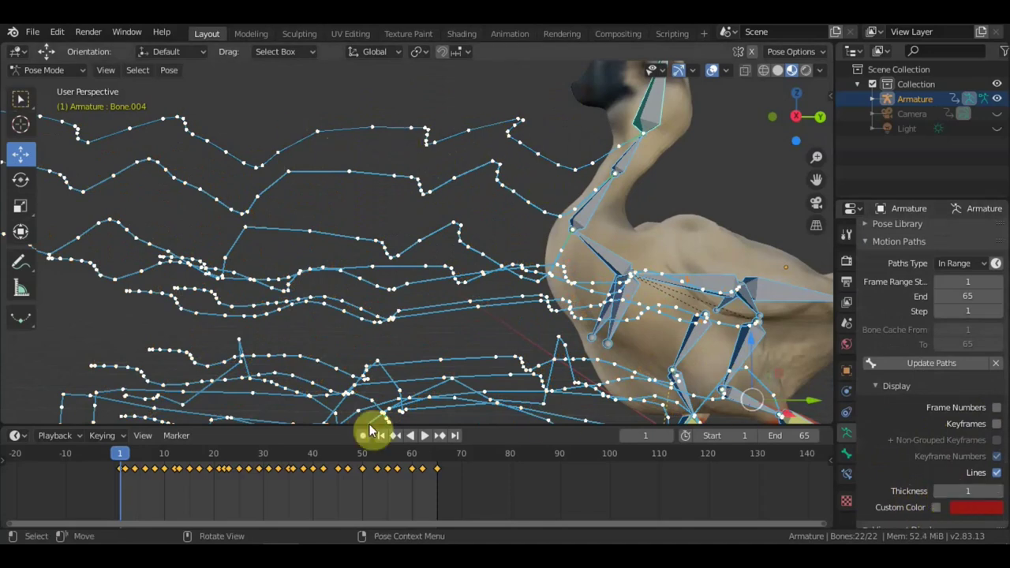
Try toggling keyframe markers and path lines, including on Bone.002 alone
{"action": "left_click", "coordinate": [997, 424]}
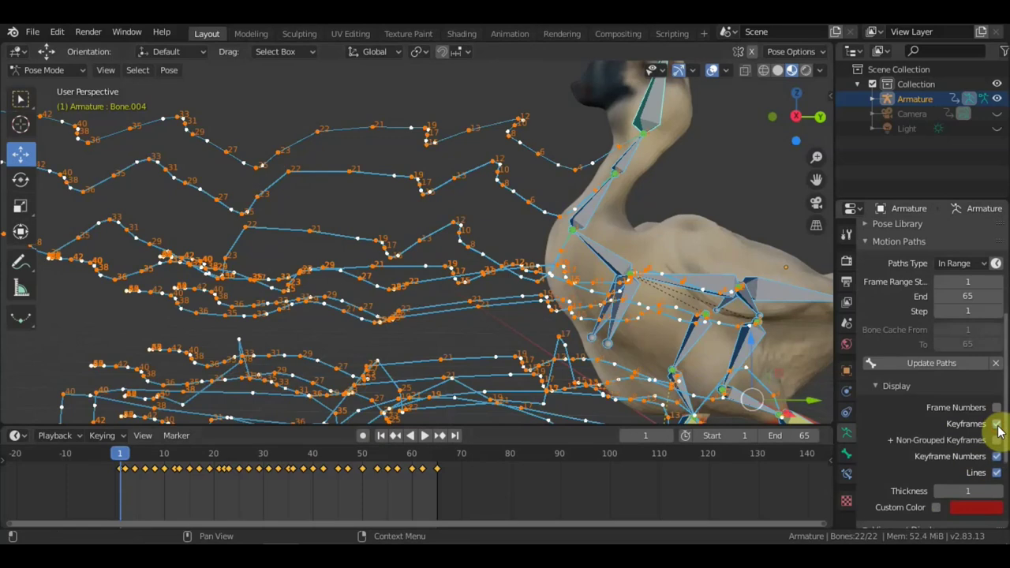
{"action": "left_click", "coordinate": [997, 424]}
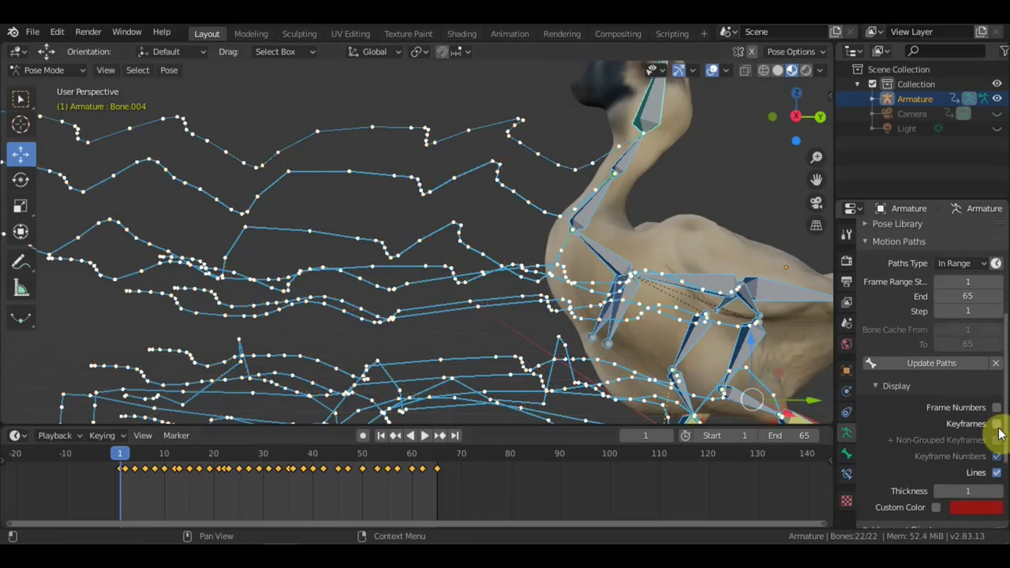
{"action": "left_click", "coordinate": [996, 472]}
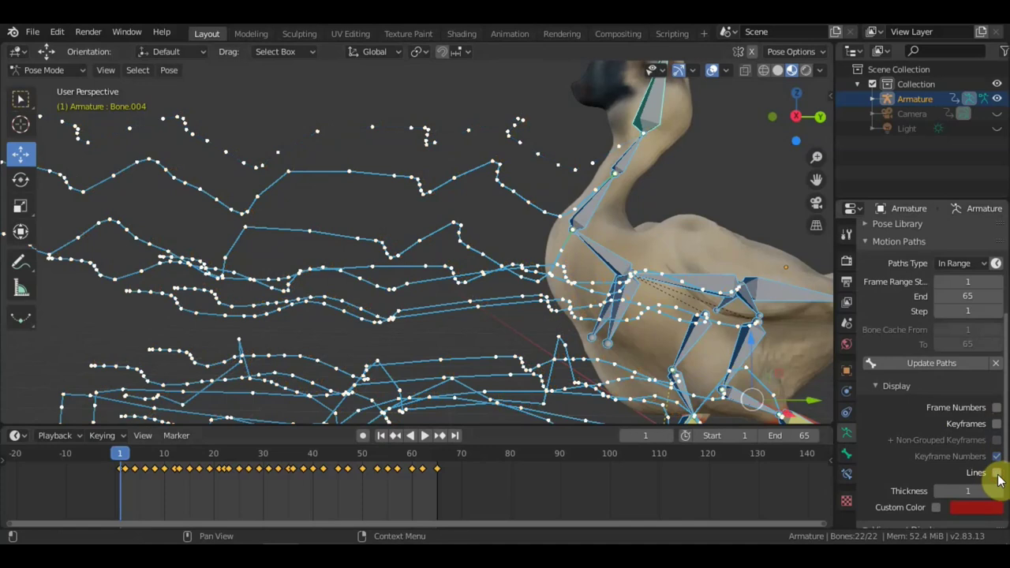
{"action": "left_click", "coordinate": [997, 473]}
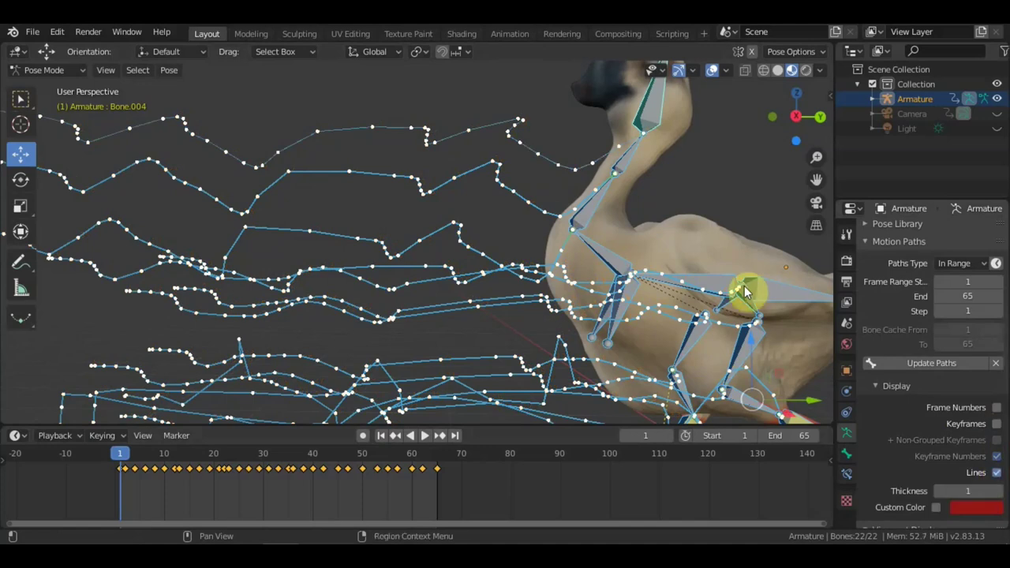
{"action": "left_click", "coordinate": [590, 200]}
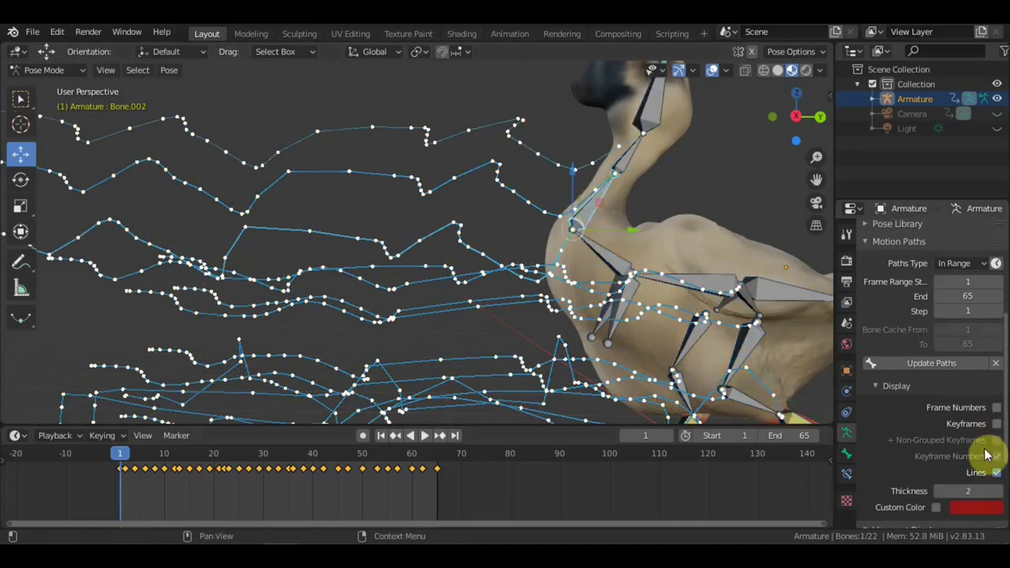
{"action": "scroll", "coordinate": [997, 475], "scroll_direction": "up", "scroll_amount": 1, "text": "ctrl"}
{"action": "left_click", "coordinate": [996, 473]}
{"action": "left_click", "coordinate": [996, 473]}
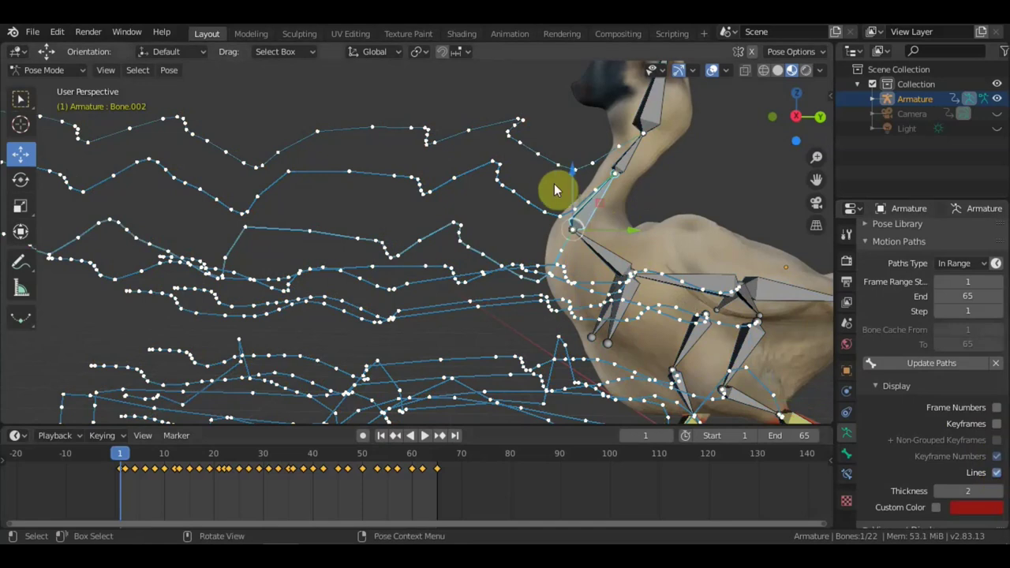
{"action": "left_click", "coordinate": [480, 167]}
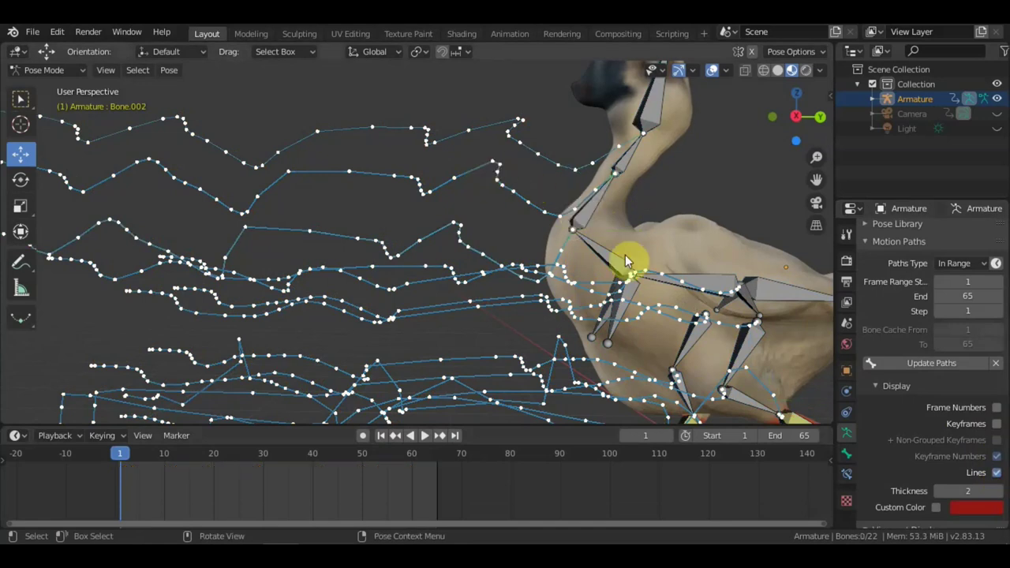
With all bones selected, turn on connecting lines for the motion paths, then select the back bone
{"action": "key", "text": "a"}
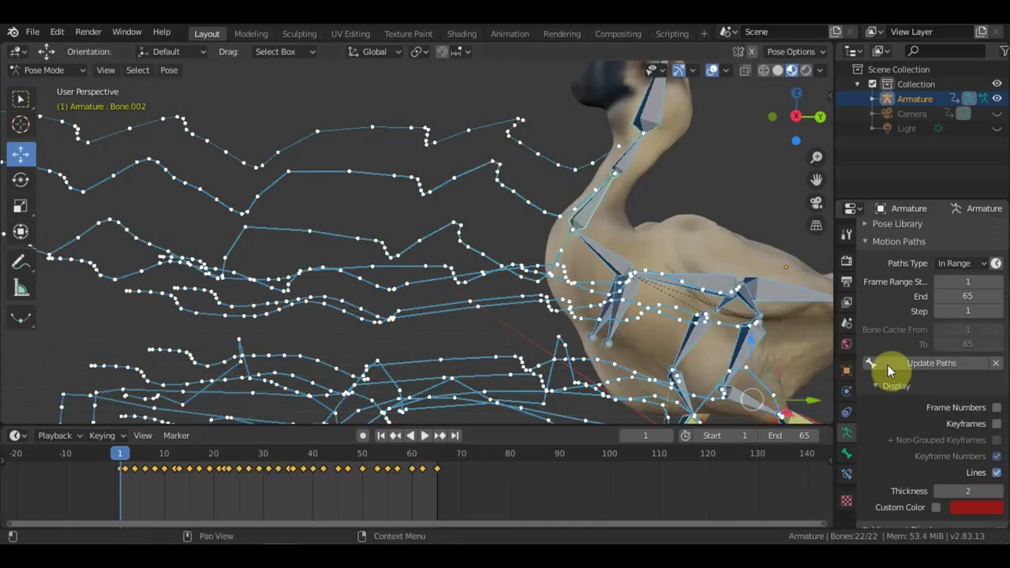
{"action": "left_click", "coordinate": [996, 475]}
{"action": "left_click", "coordinate": [999, 463]}
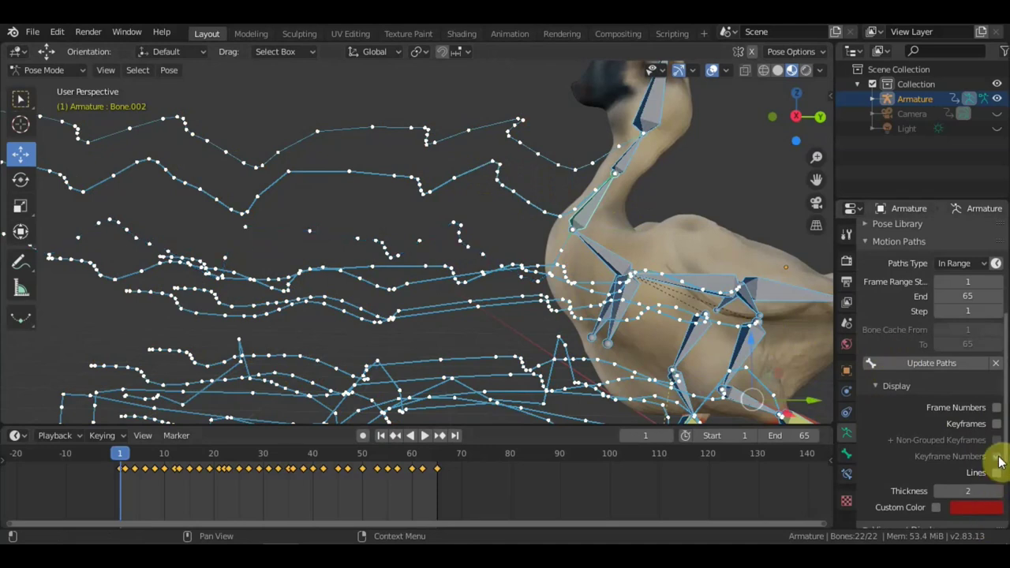
{"action": "left_click", "coordinate": [997, 458]}
{"action": "left_click", "coordinate": [998, 425]}
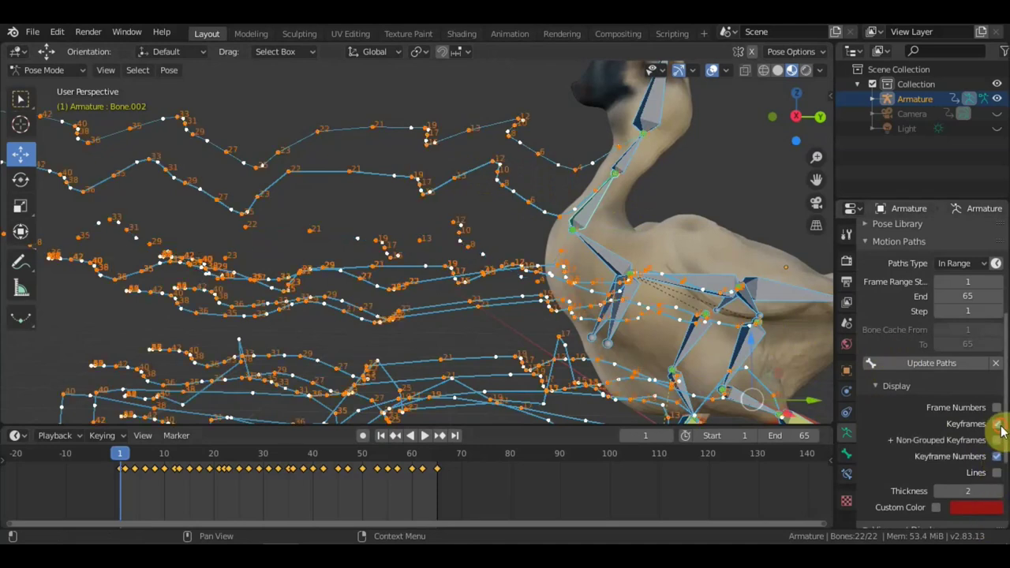
{"action": "left_click", "coordinate": [998, 424]}
{"action": "left_click", "coordinate": [997, 408]}
{"action": "left_click", "coordinate": [997, 408]}
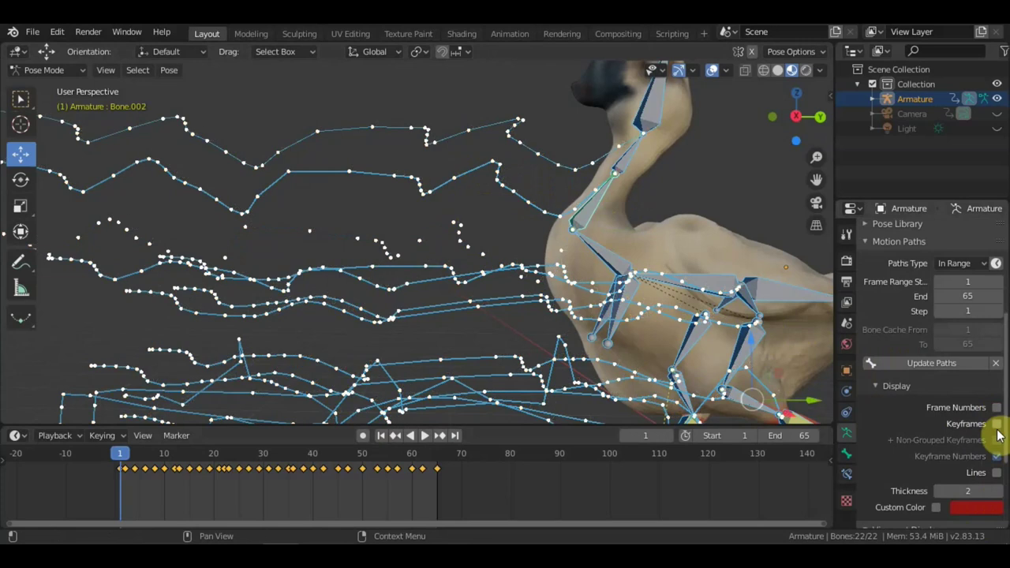
{"action": "left_click", "coordinate": [998, 473]}
{"action": "left_click", "coordinate": [998, 473]}
{"action": "left_click", "coordinate": [998, 473]}
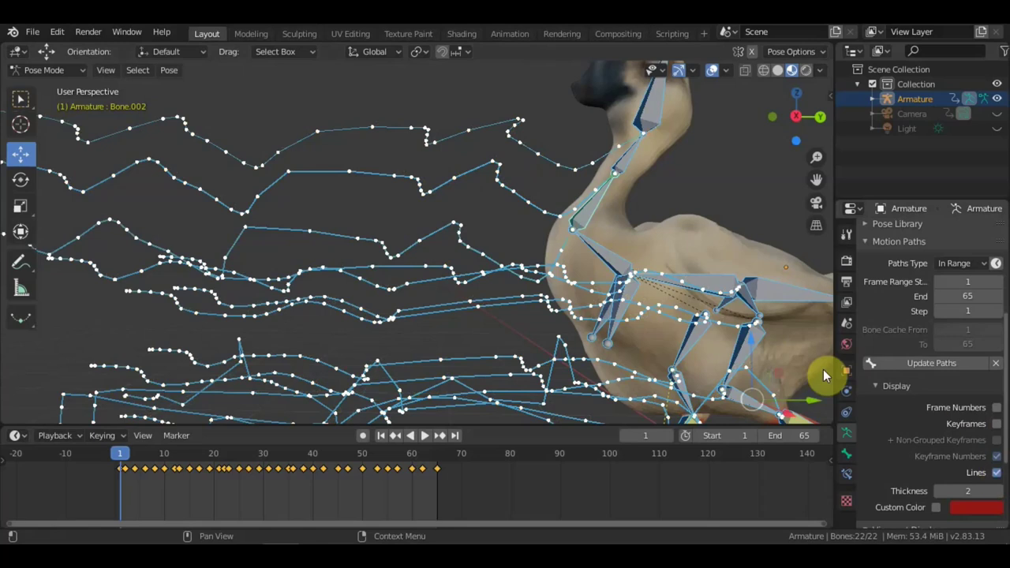
{"action": "left_click", "coordinate": [713, 285]}
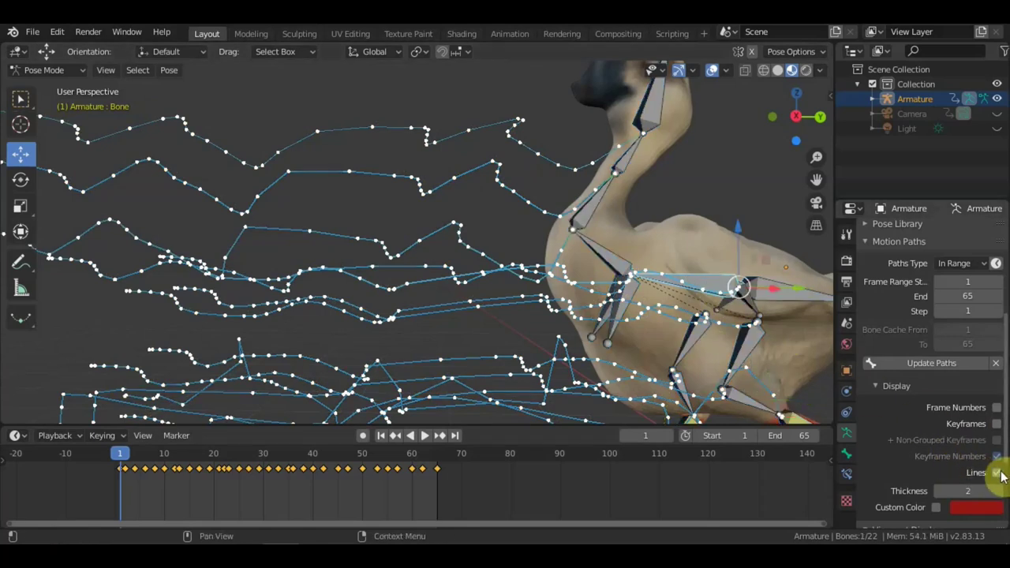
Remove connecting lines from the lower, middle and upper neck bones' motion paths
{"action": "left_click", "coordinate": [590, 205]}
{"action": "left_click", "coordinate": [997, 473]}
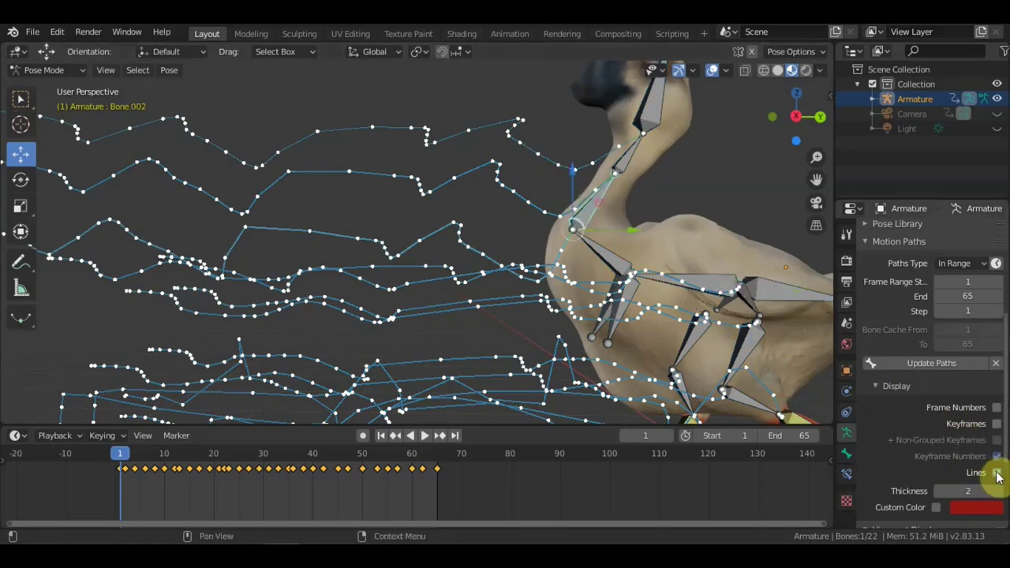
{"action": "left_click", "coordinate": [619, 170]}
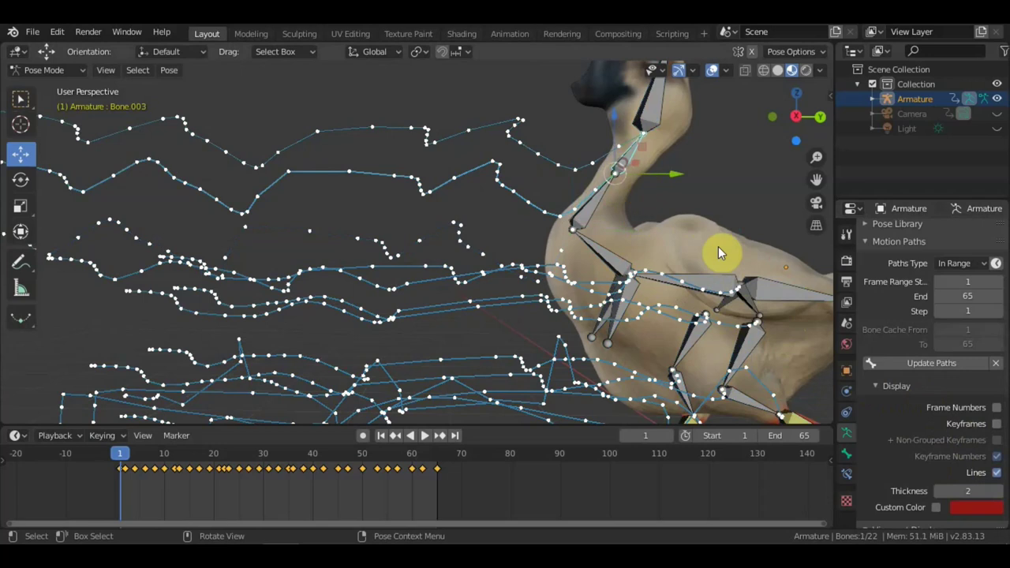
{"action": "left_click", "coordinate": [986, 472]}
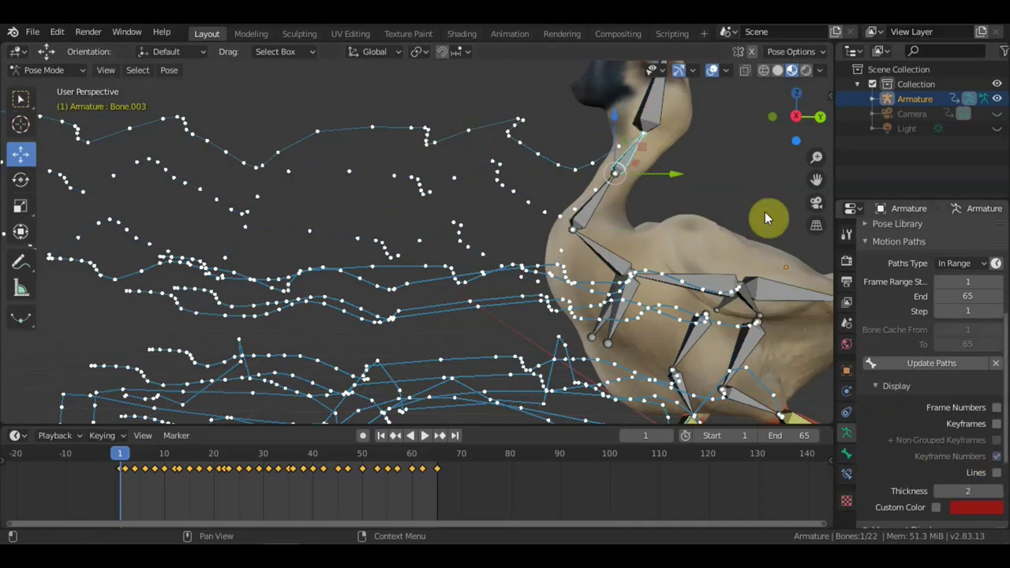
{"action": "left_click", "coordinate": [654, 112]}
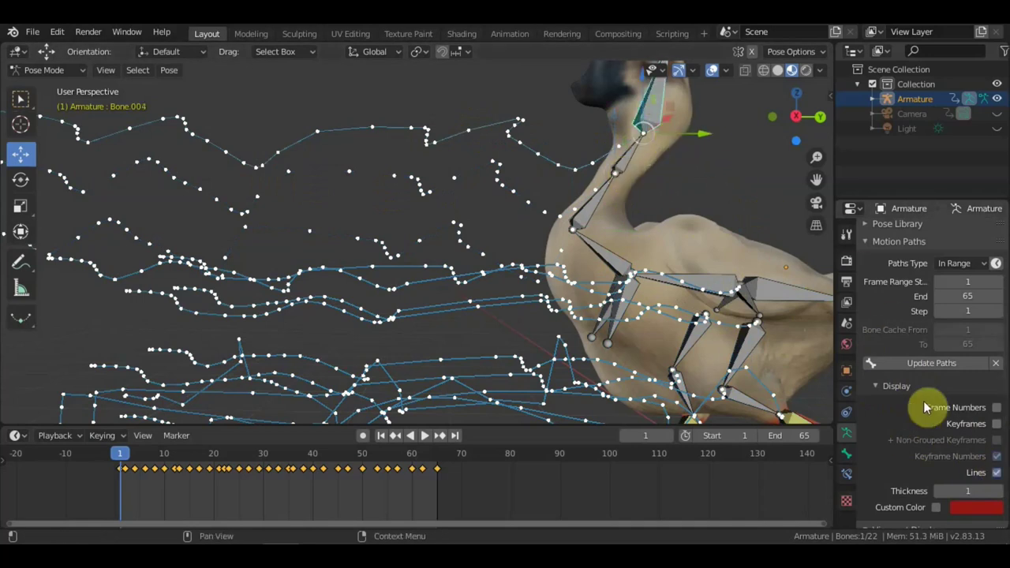
{"action": "left_click", "coordinate": [996, 471]}
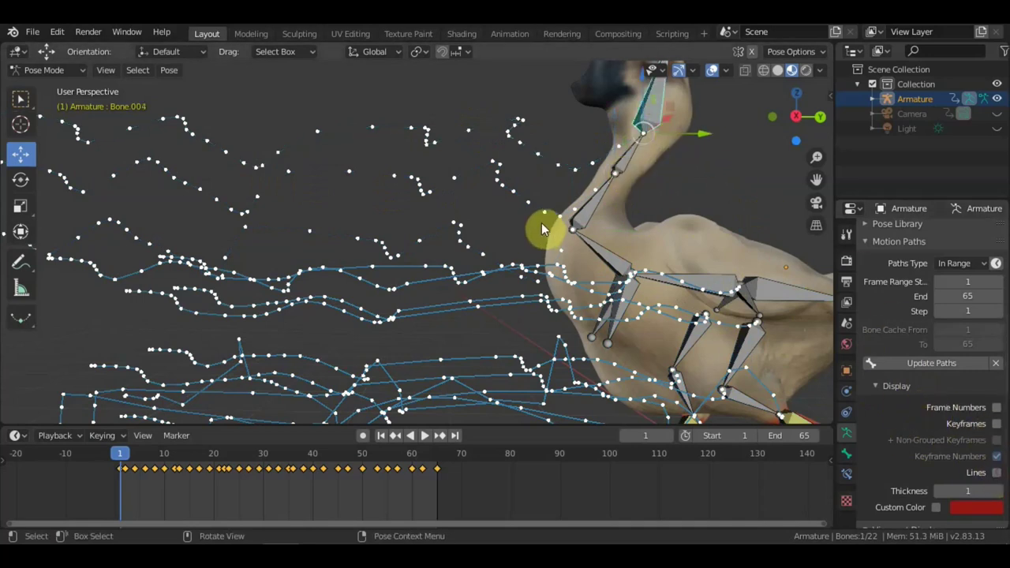
{"action": "scroll", "coordinate": [266, 172], "scroll_direction": "down", "scroll_amount": 2}
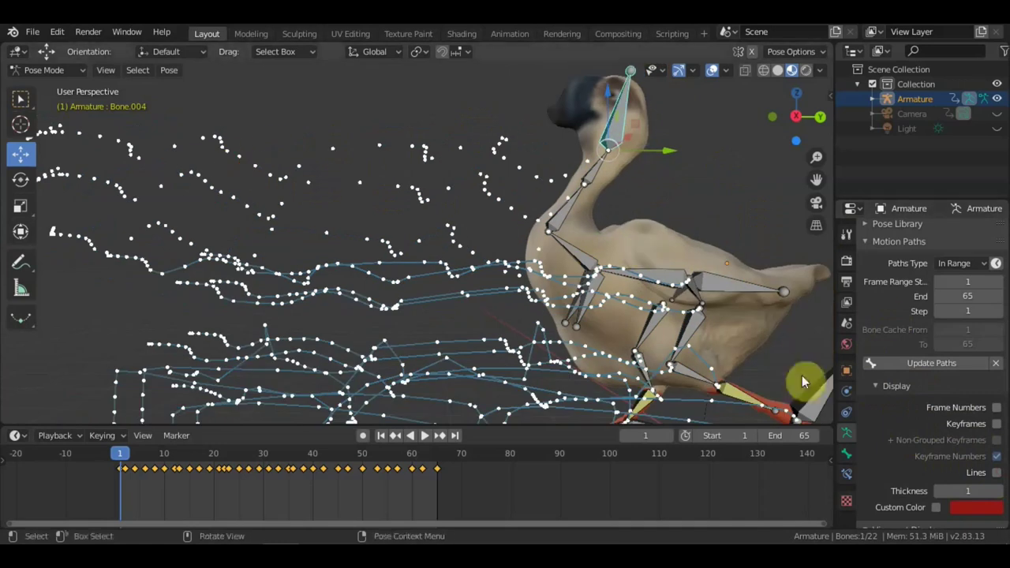
Give the head bone's path a custom red colour and the lower neck bone's path green
{"action": "left_click", "coordinate": [936, 508]}
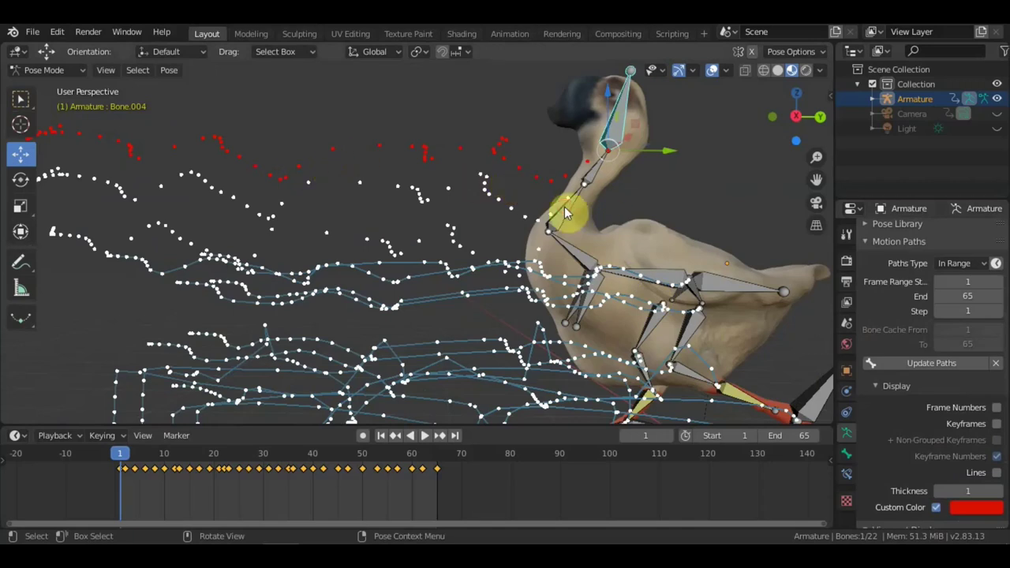
{"action": "left_click", "coordinate": [575, 207]}
{"action": "left_click", "coordinate": [935, 507]}
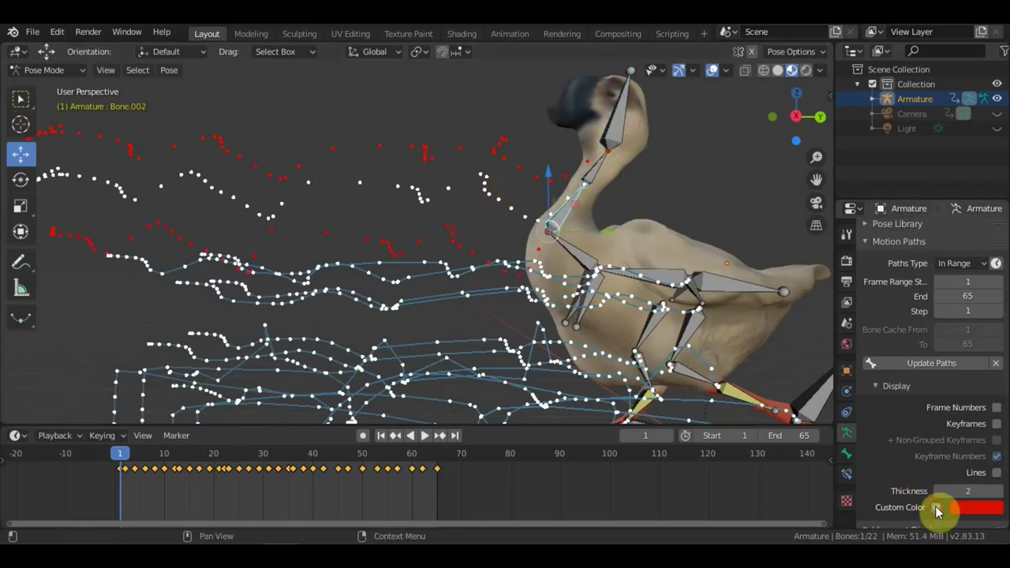
{"action": "left_click", "coordinate": [996, 511]}
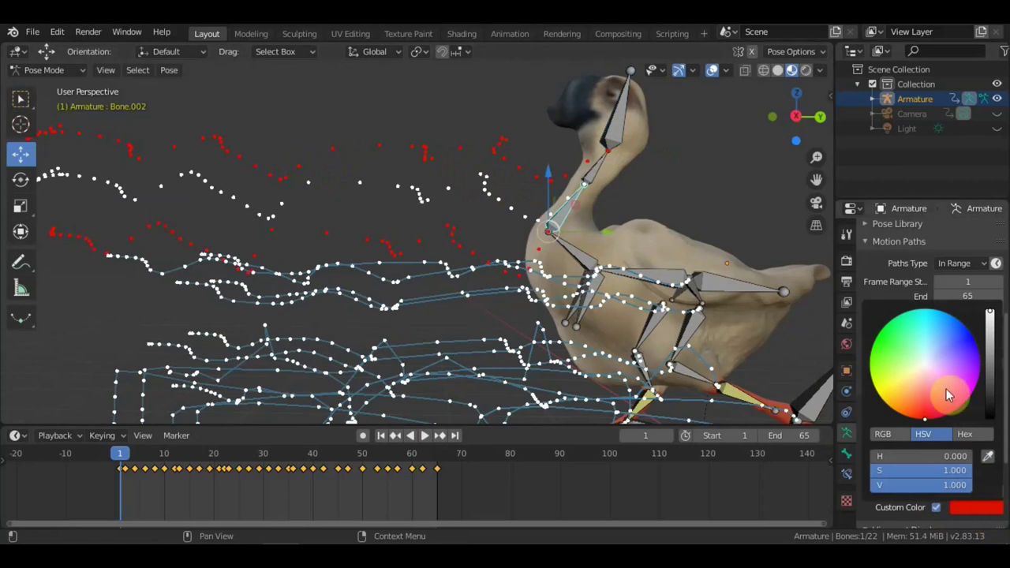
{"action": "left_click", "coordinate": [961, 341]}
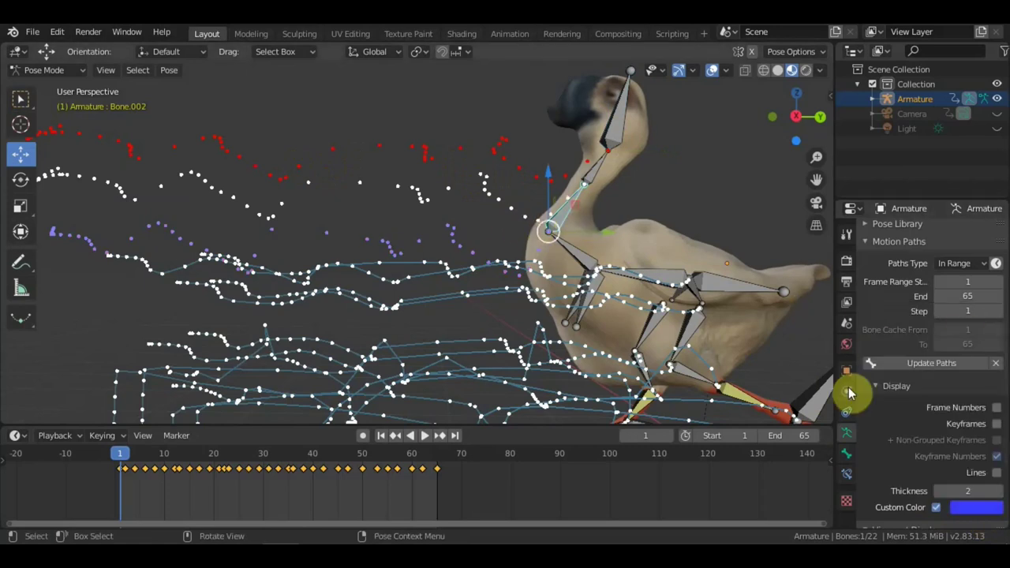
{"action": "left_click", "coordinate": [1004, 510]}
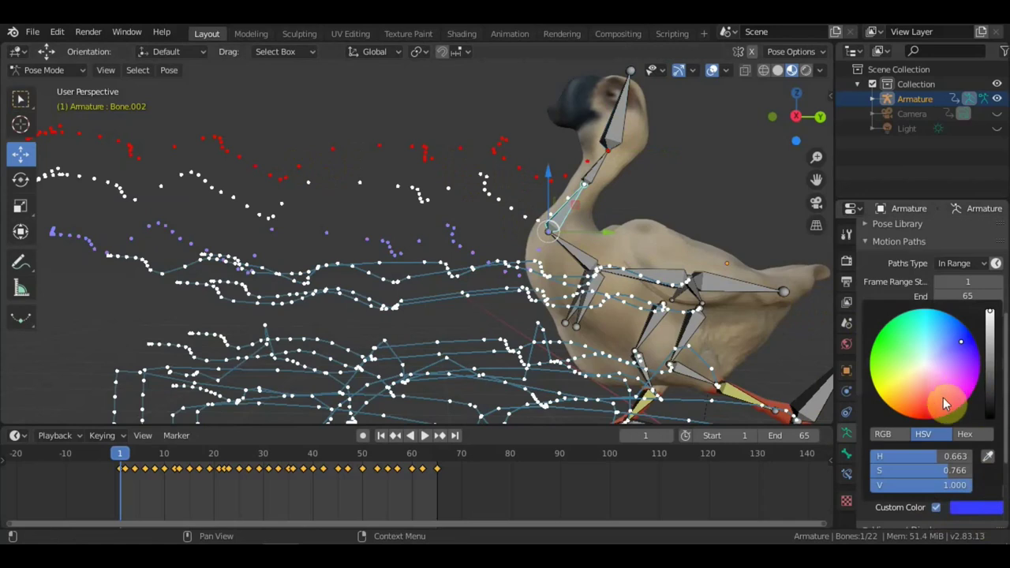
{"action": "left_click", "coordinate": [882, 342]}
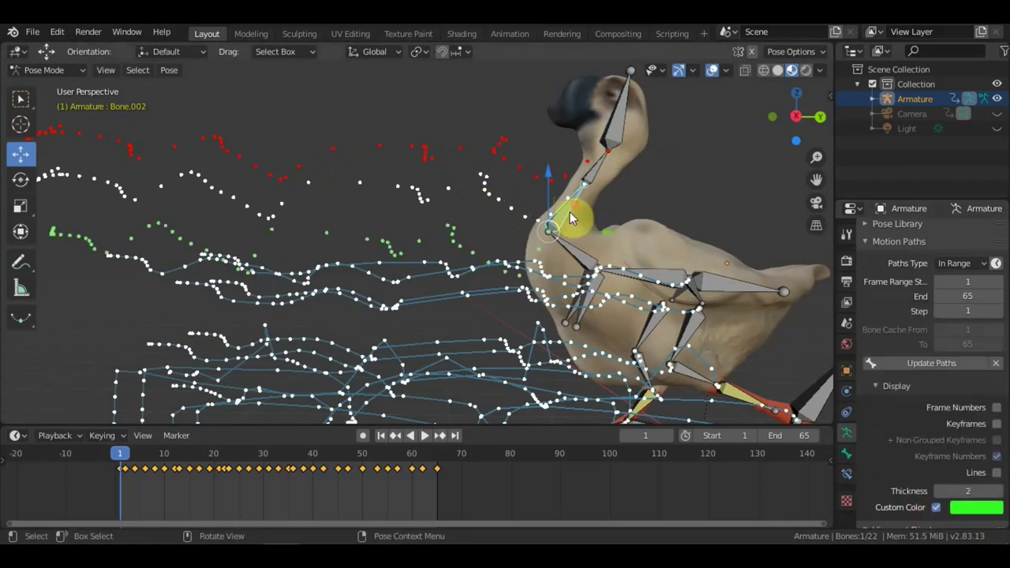
{"action": "left_click", "coordinate": [590, 182]}
{"action": "left_click", "coordinate": [575, 253]}
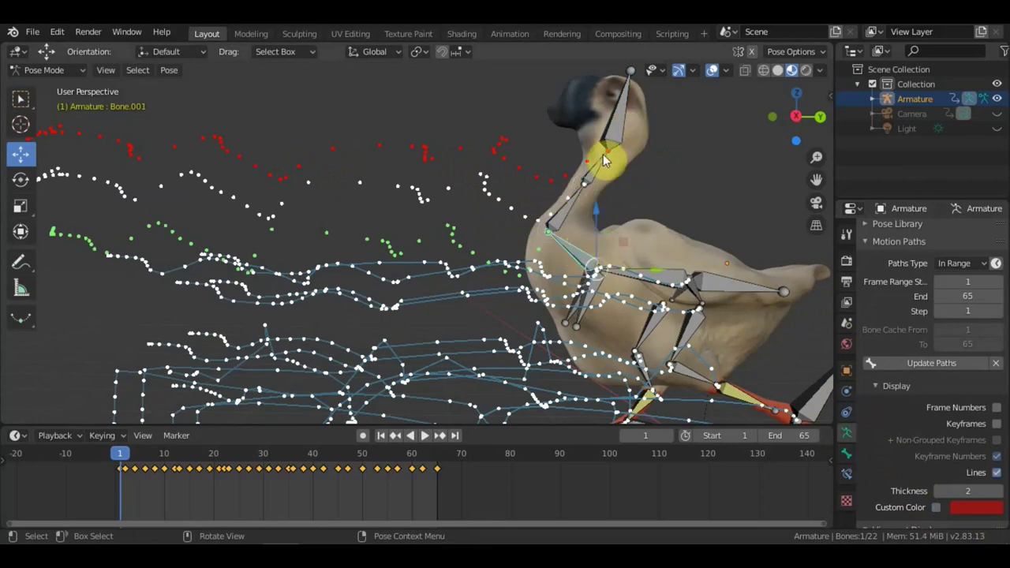
Colour the middle neck bone's motion path custom blue, then orbit to a side-on view
{"action": "left_click", "coordinate": [997, 472]}
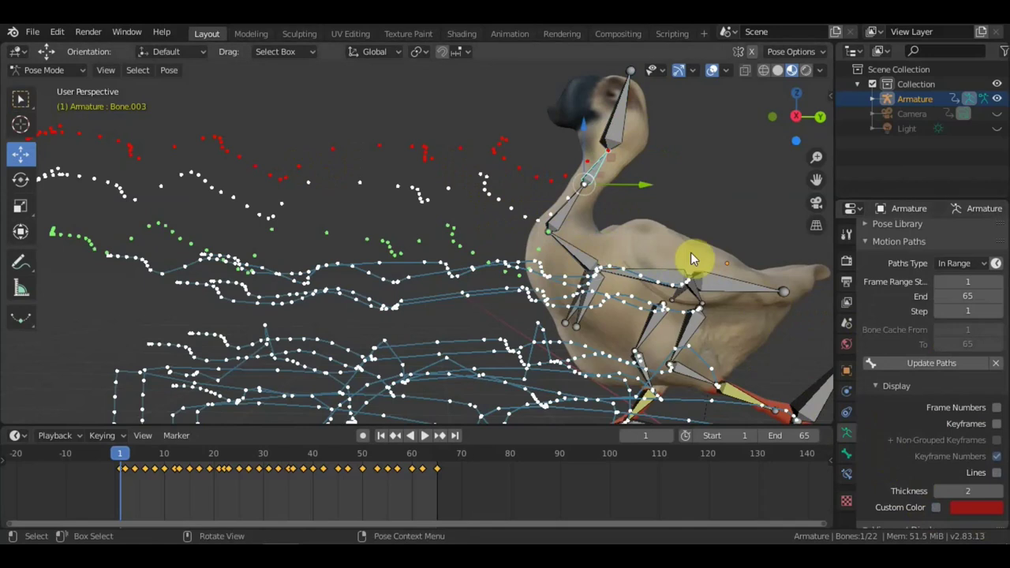
{"action": "left_click", "coordinate": [617, 122]}
{"action": "left_click", "coordinate": [938, 506]}
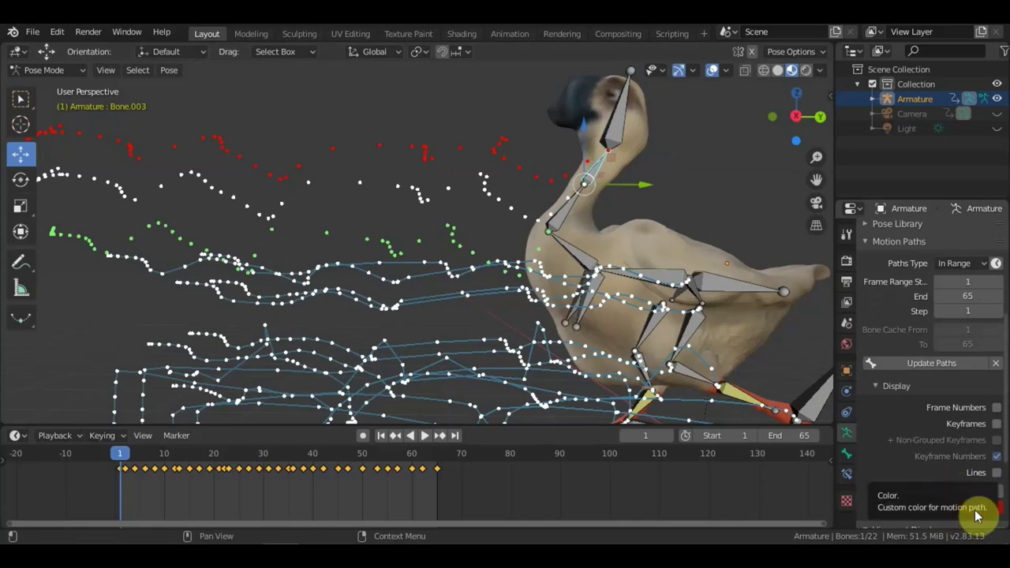
{"action": "left_click", "coordinate": [936, 507]}
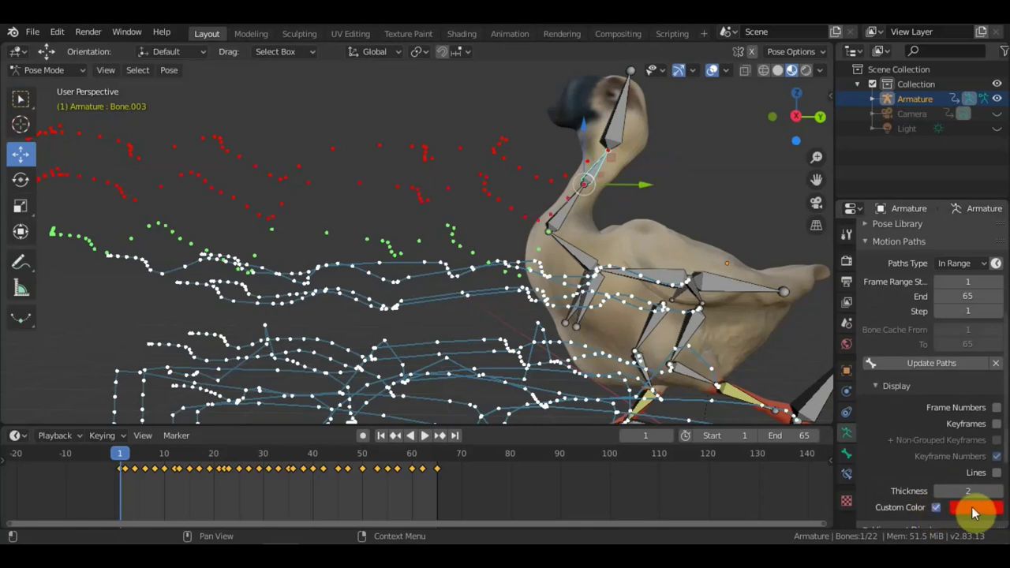
{"action": "left_click", "coordinate": [971, 507]}
{"action": "left_click", "coordinate": [964, 347]}
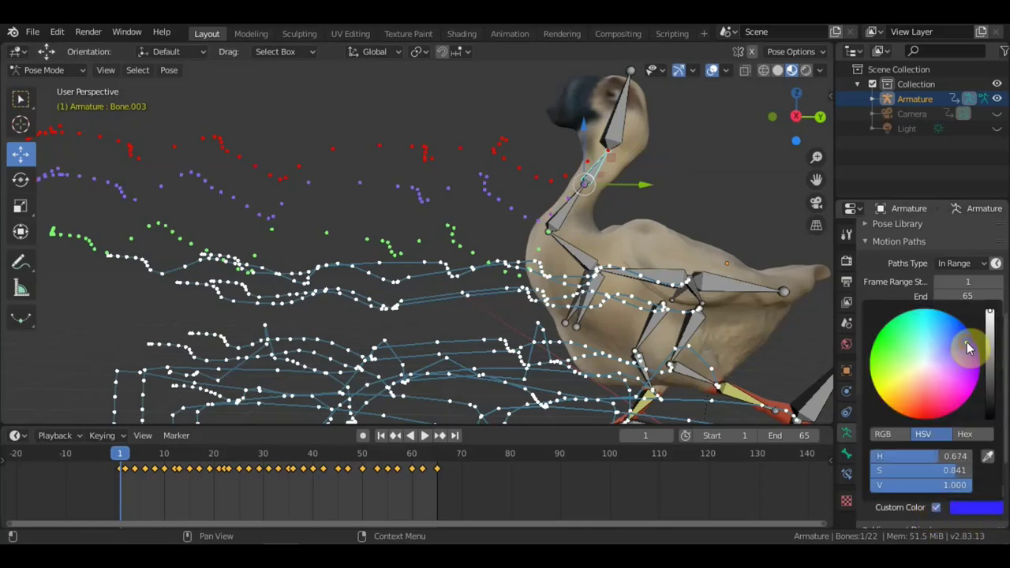
{"action": "middle_click_drag", "start_coordinate": [470, 188], "coordinate": [469, 192]}
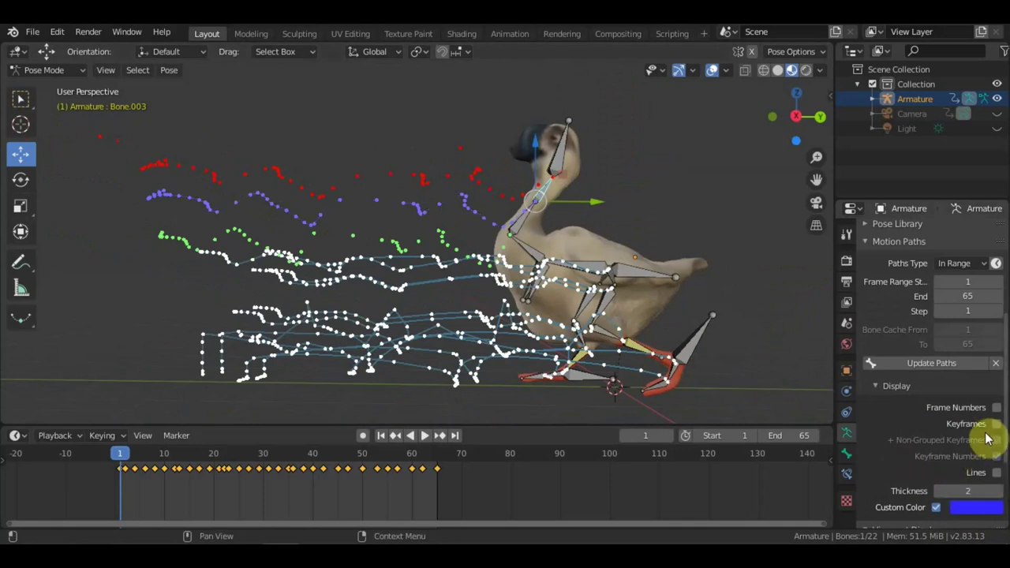
{"action": "left_click", "coordinate": [996, 409]}
{"action": "scroll", "coordinate": [525, 262], "scroll_direction": "up", "scroll_amount": 2}
{"action": "scroll", "coordinate": [525, 262], "scroll_direction": "up", "scroll_amount": 2}
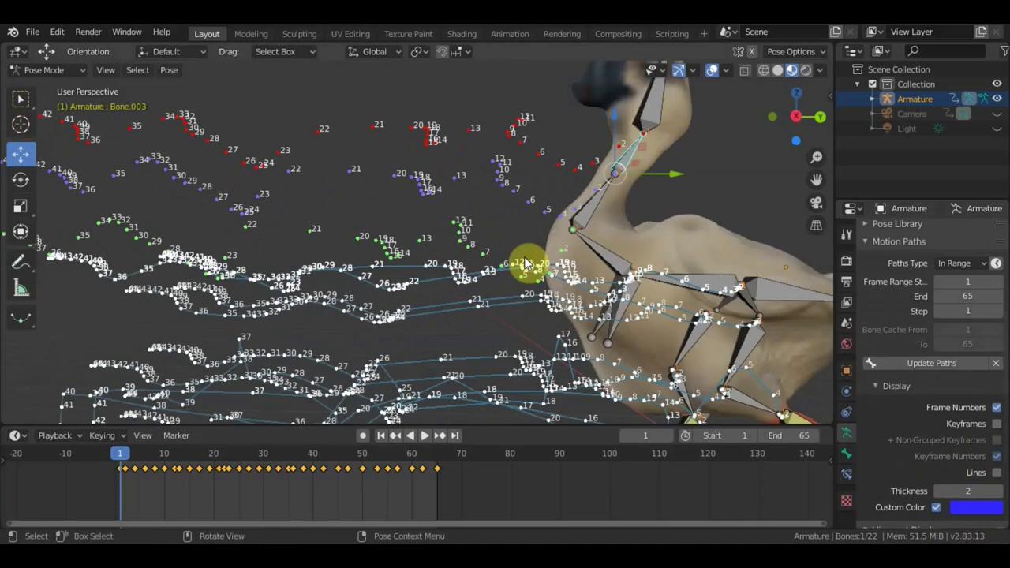
{"action": "scroll", "coordinate": [527, 262], "scroll_direction": "up", "scroll_amount": 2}
{"action": "scroll", "coordinate": [526, 263], "scroll_direction": "up", "scroll_amount": 2}
{"action": "scroll", "coordinate": [527, 262], "scroll_direction": "up", "scroll_amount": 1}
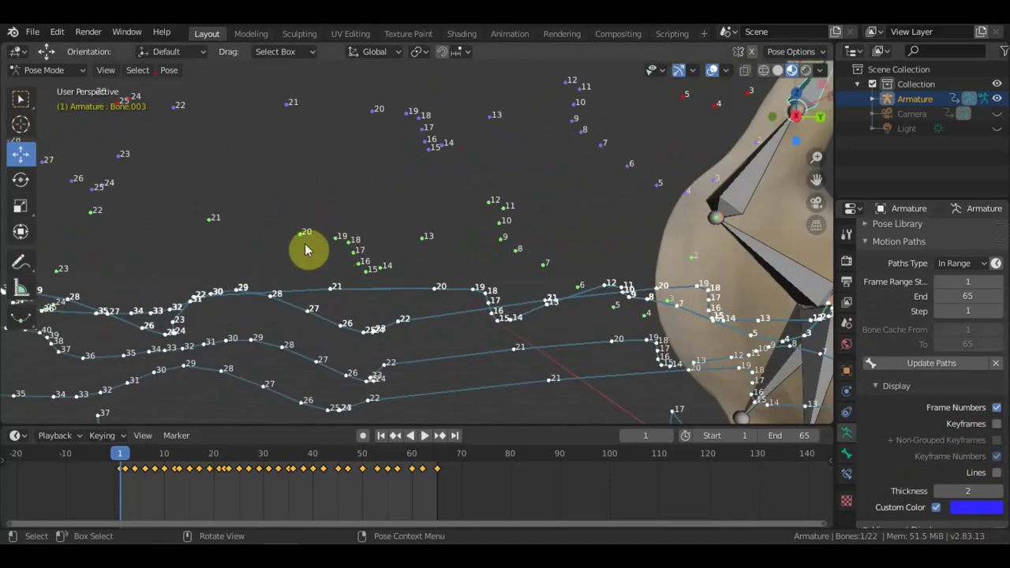
{"action": "scroll", "coordinate": [304, 250], "scroll_direction": "down", "scroll_amount": 1}
{"action": "scroll", "coordinate": [297, 242], "scroll_direction": "down", "scroll_amount": 1}
{"action": "scroll", "coordinate": [298, 239], "scroll_direction": "down", "scroll_amount": 2}
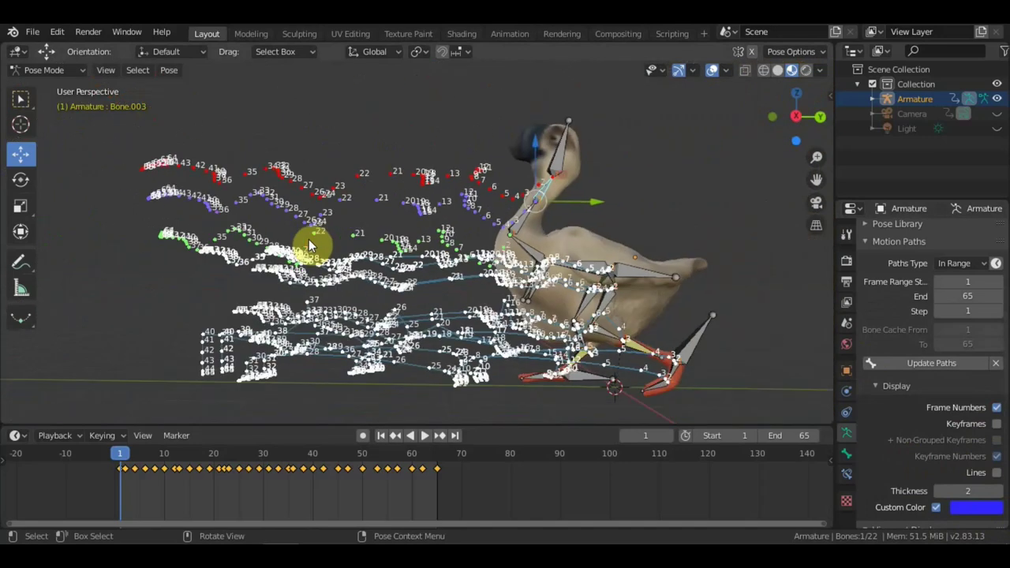
{"action": "scroll", "coordinate": [308, 239], "scroll_direction": "down", "scroll_amount": 1}
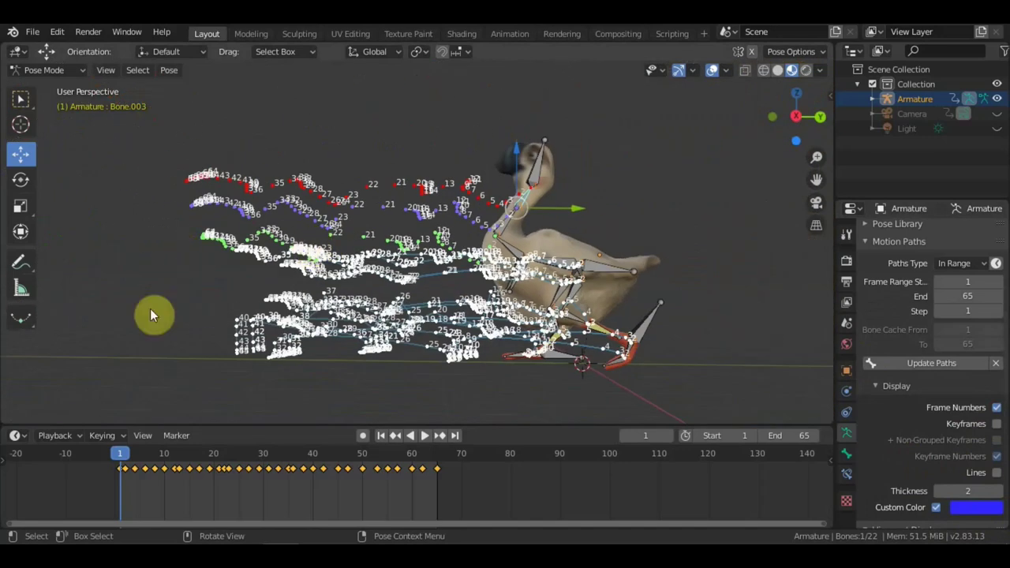
{"action": "left_click", "coordinate": [996, 456]}
{"action": "left_click", "coordinate": [996, 407]}
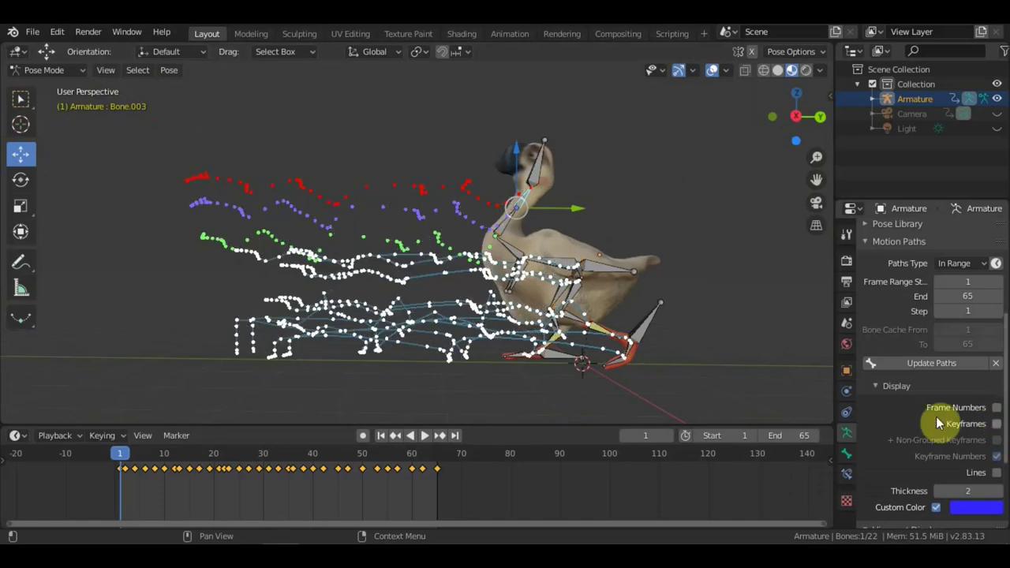
{"action": "left_click", "coordinate": [956, 369]}
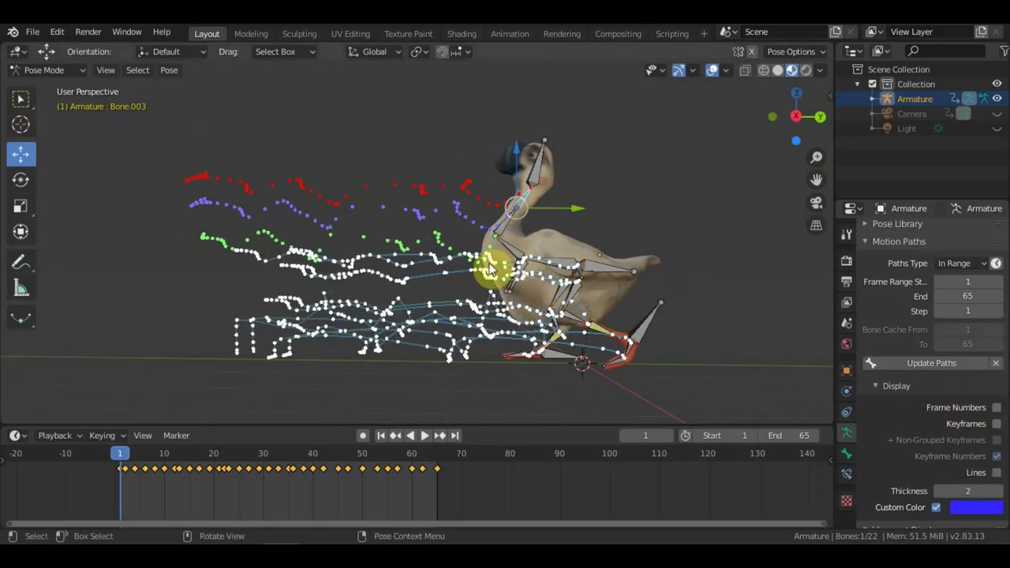
Clear all motion paths and recalculate one from the bone Tails over frames 1–65
{"action": "left_click", "coordinate": [996, 363]}
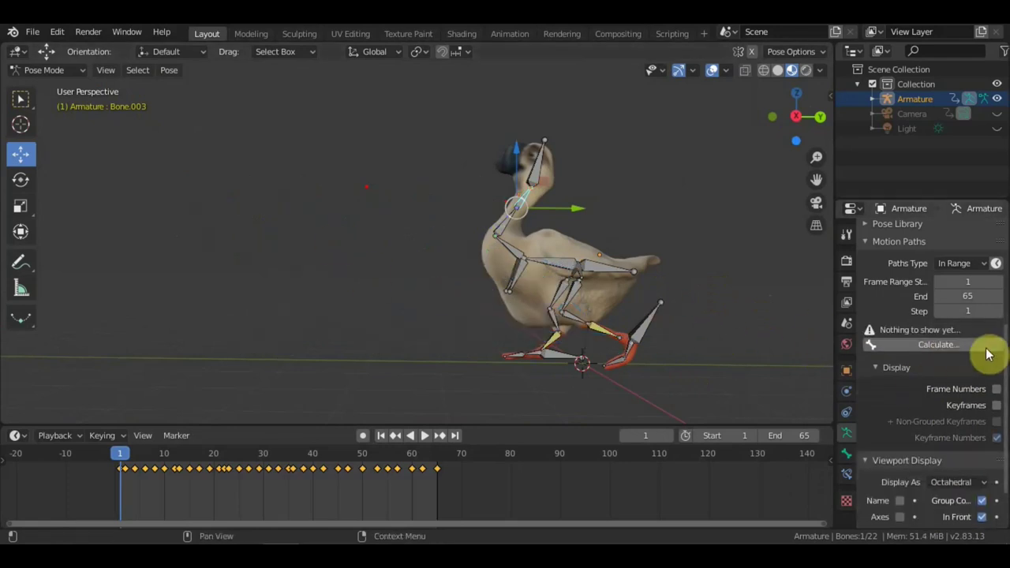
{"action": "left_click", "coordinate": [947, 342]}
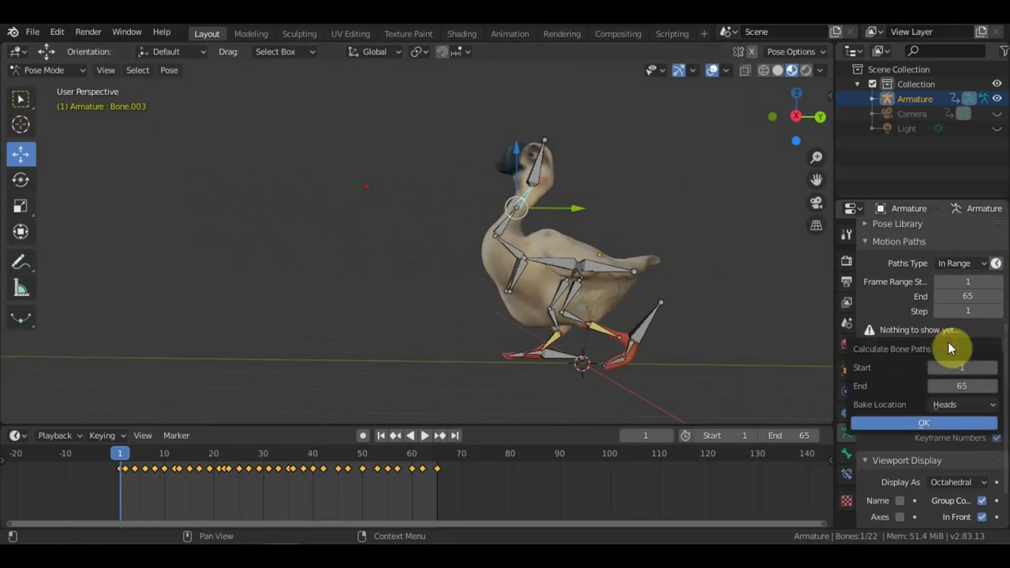
{"action": "left_click", "coordinate": [960, 403]}
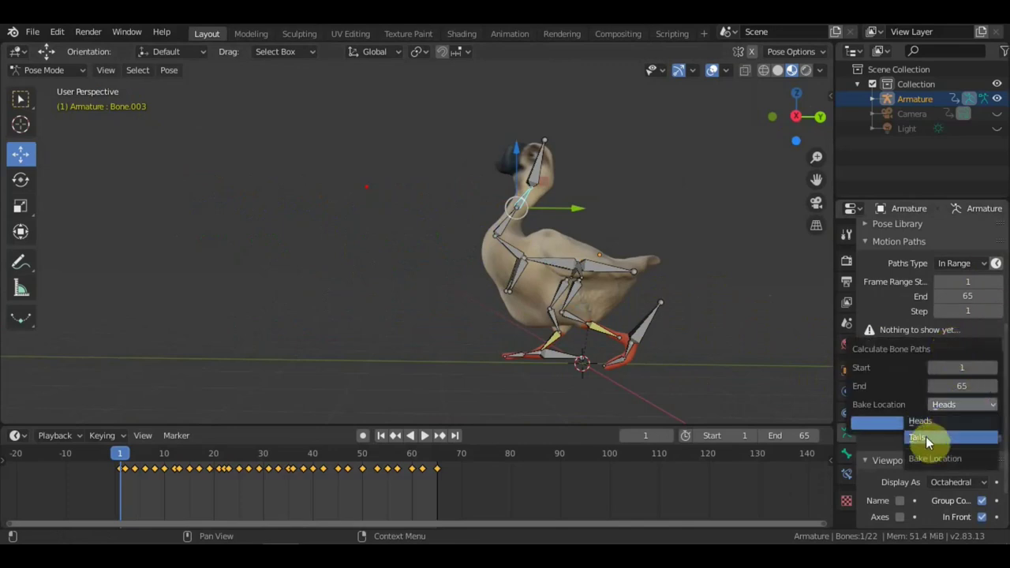
{"action": "left_click", "coordinate": [925, 436]}
{"action": "left_click", "coordinate": [930, 424]}
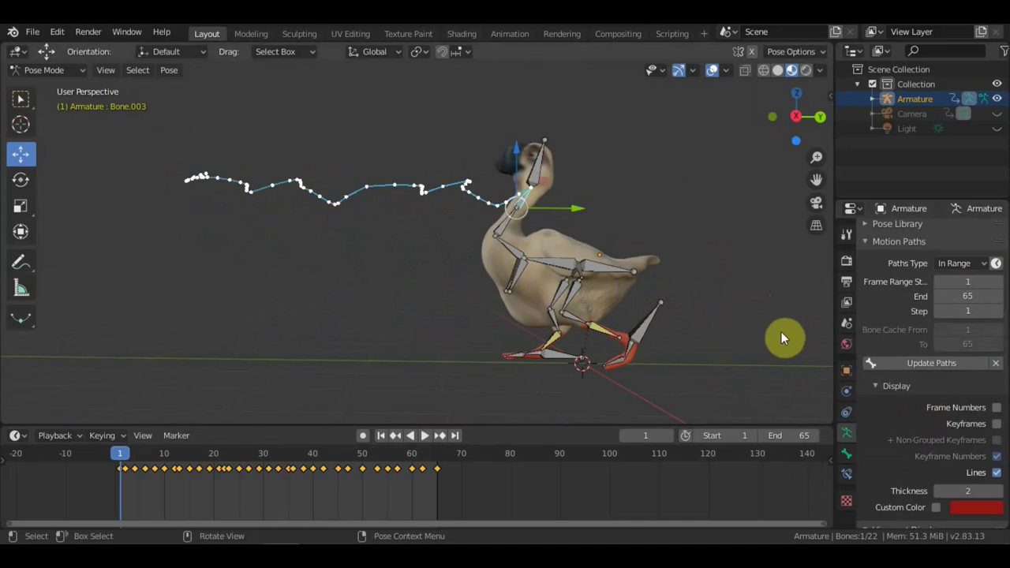
{"action": "scroll", "coordinate": [391, 232], "scroll_direction": "up", "scroll_amount": 2}
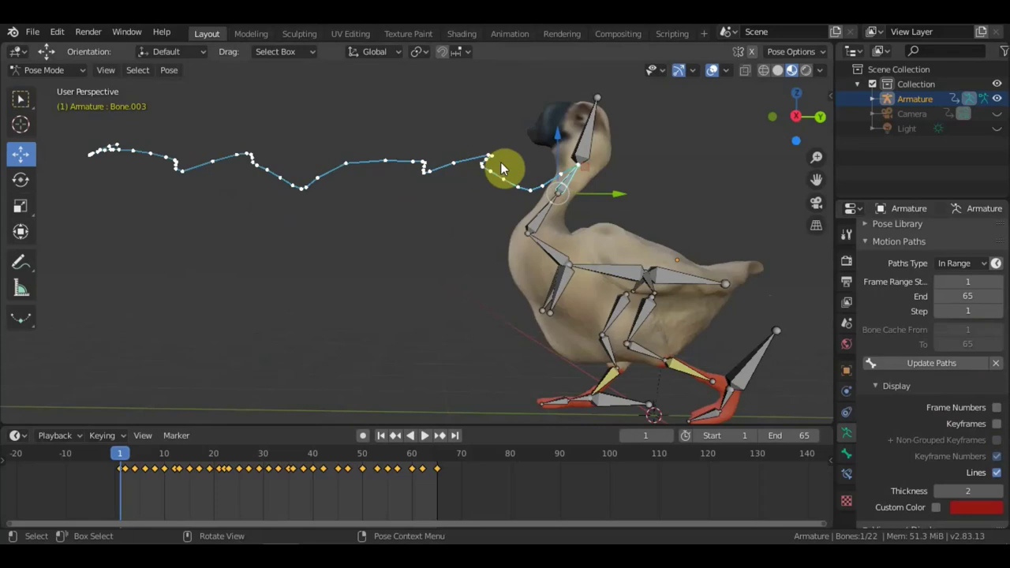
{"action": "left_click", "coordinate": [996, 423]}
{"action": "scroll", "coordinate": [602, 234], "scroll_direction": "up", "scroll_amount": 4}
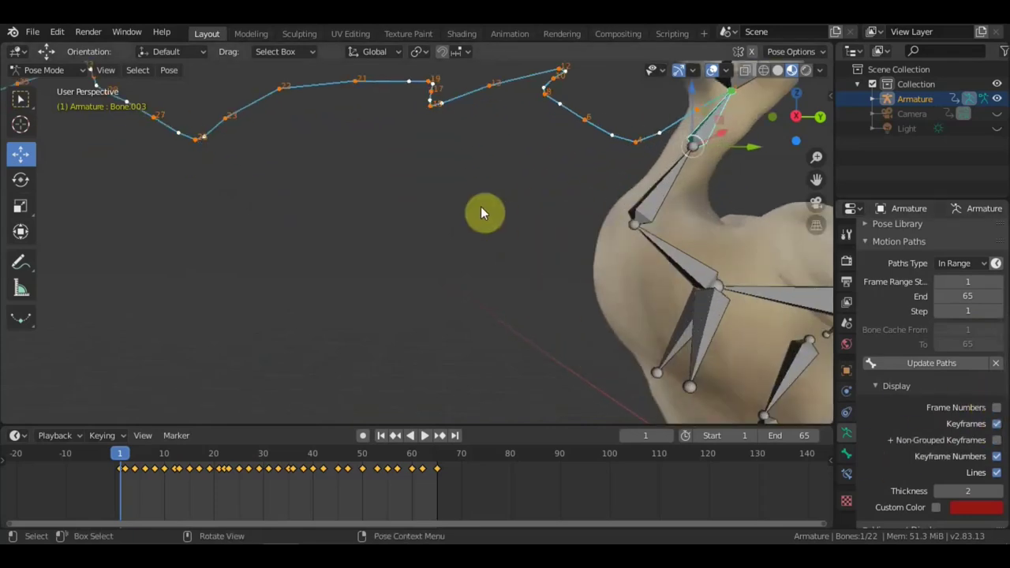
{"action": "mouse_move", "coordinate": [481, 211]}
{"action": "middle_mouse_down"}
{"action": "mouse_move", "coordinate": [350, 308]}
{"action": "mouse_move", "coordinate": [386, 205]}
{"action": "mouse_move", "coordinate": [406, 190]}
{"action": "mouse_move", "coordinate": [446, 246]}
{"action": "mouse_move", "coordinate": [449, 224]}
{"action": "middle_mouse_up"}
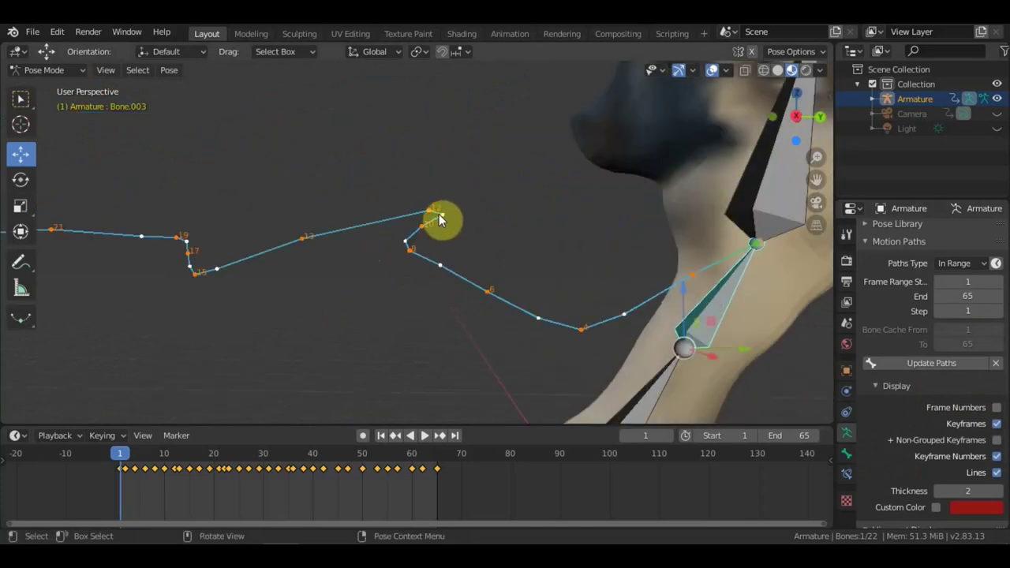
{"action": "scroll", "coordinate": [437, 211], "scroll_direction": "up", "scroll_amount": 1}
{"action": "scroll", "coordinate": [442, 189], "scroll_direction": "up", "scroll_amount": 1}
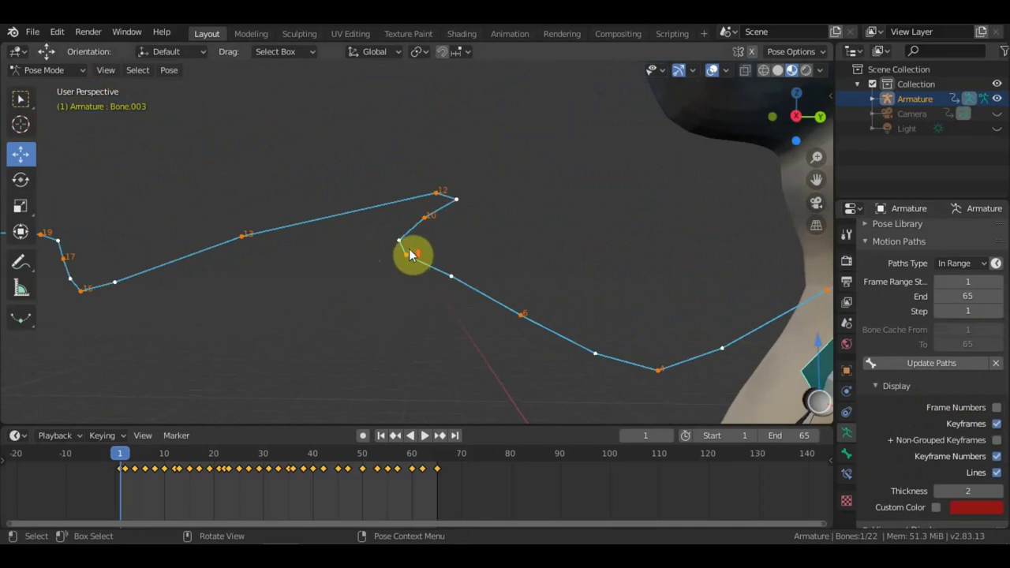
{"action": "scroll", "coordinate": [410, 254], "scroll_direction": "up", "scroll_amount": 2}
{"action": "scroll", "coordinate": [434, 219], "scroll_direction": "up", "scroll_amount": 1}
{"action": "scroll", "coordinate": [434, 191], "scroll_direction": "up", "scroll_amount": 1}
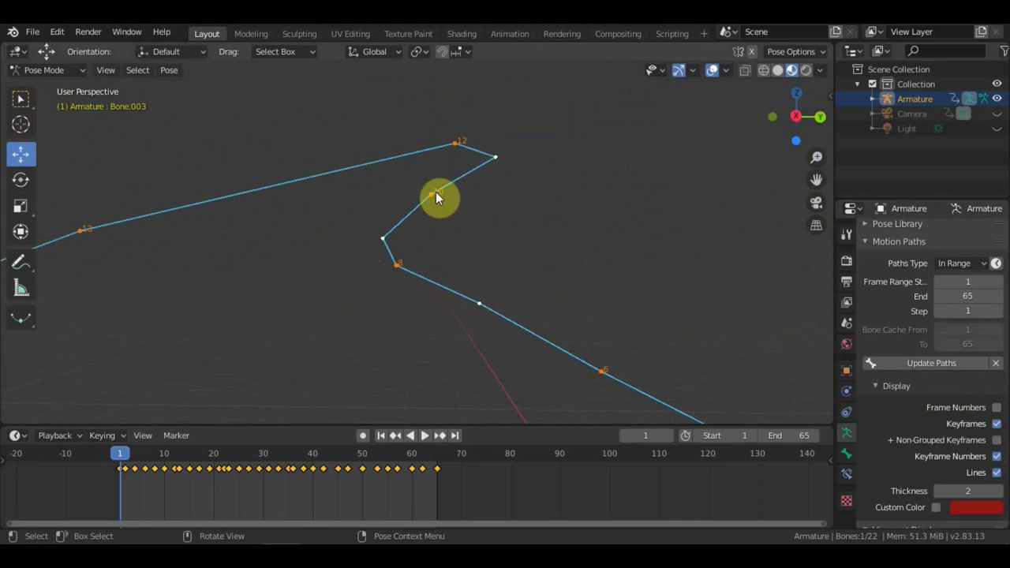
{"action": "scroll", "coordinate": [434, 193], "scroll_direction": "down", "scroll_amount": 1}
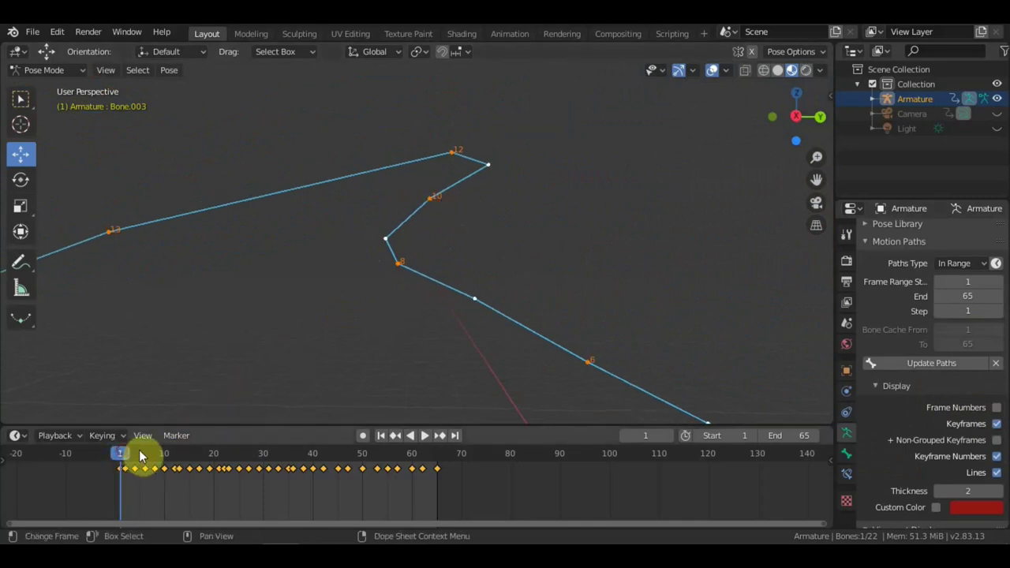
Play the animation, stop at frame 19, and zoom in on the goose's neck
{"action": "key", "text": "space"}
{"action": "left_click_drag", "start_coordinate": [167, 453], "coordinate": [208, 474]}
{"action": "key", "text": "space"}
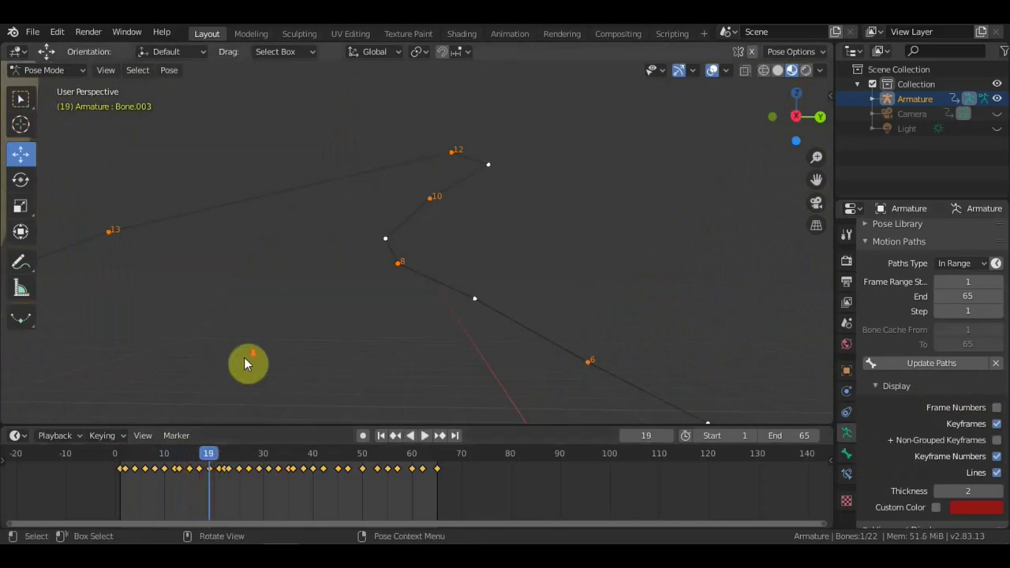
{"action": "scroll", "coordinate": [243, 357], "scroll_direction": "down", "scroll_amount": 5}
{"action": "mouse_move", "coordinate": [282, 345]}
{"action": "middle_mouse_down", "text": "shift"}
{"action": "mouse_move", "coordinate": [671, 308]}
{"action": "mouse_move", "coordinate": [628, 272]}
{"action": "mouse_move", "coordinate": [686, 251]}
{"action": "mouse_move", "coordinate": [415, 289]}
{"action": "middle_mouse_up", "text": "shift"}
{"action": "scroll", "coordinate": [526, 277], "scroll_direction": "up", "scroll_amount": 3}
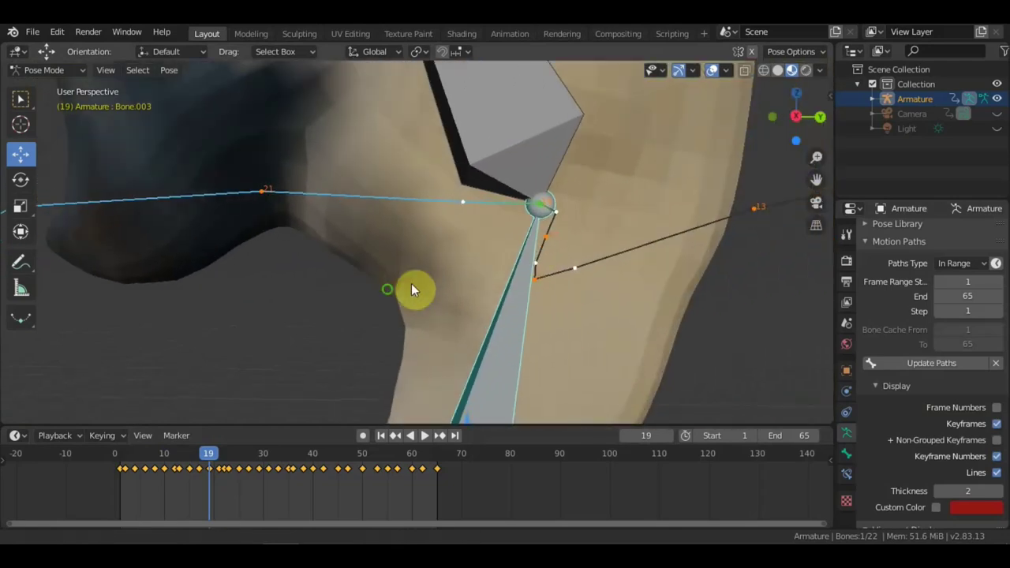
{"action": "scroll", "coordinate": [415, 289], "scroll_direction": "up", "scroll_amount": 2}
{"action": "scroll", "coordinate": [492, 261], "scroll_direction": "up", "scroll_amount": 1}
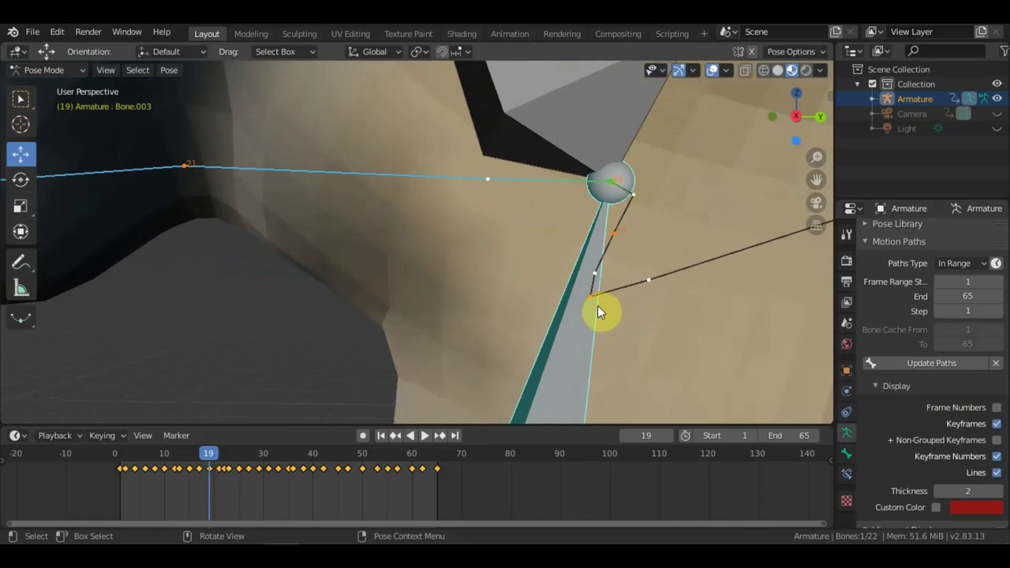
{"action": "scroll", "coordinate": [598, 307], "scroll_direction": "up", "scroll_amount": 1}
{"action": "mouse_move", "coordinate": [597, 306]}
{"action": "middle_mouse_down", "text": "shift"}
{"action": "mouse_move", "coordinate": [492, 275]}
{"action": "mouse_move", "coordinate": [559, 282]}
{"action": "mouse_move", "coordinate": [599, 306]}
{"action": "middle_mouse_up", "text": "shift"}
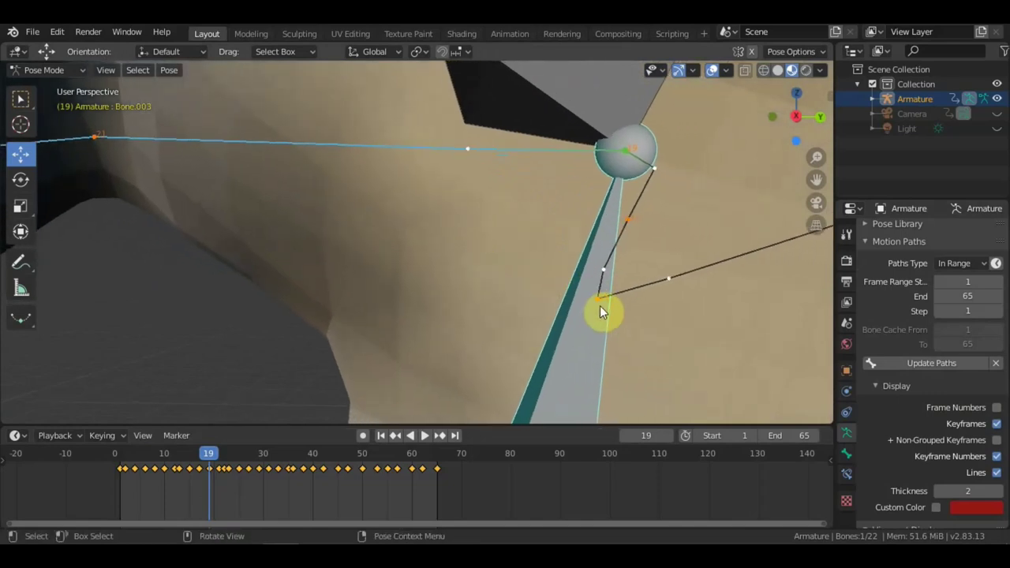
Enable frame numbers along the motion path and move the timeline to frame 15
{"action": "left_click", "coordinate": [996, 407]}
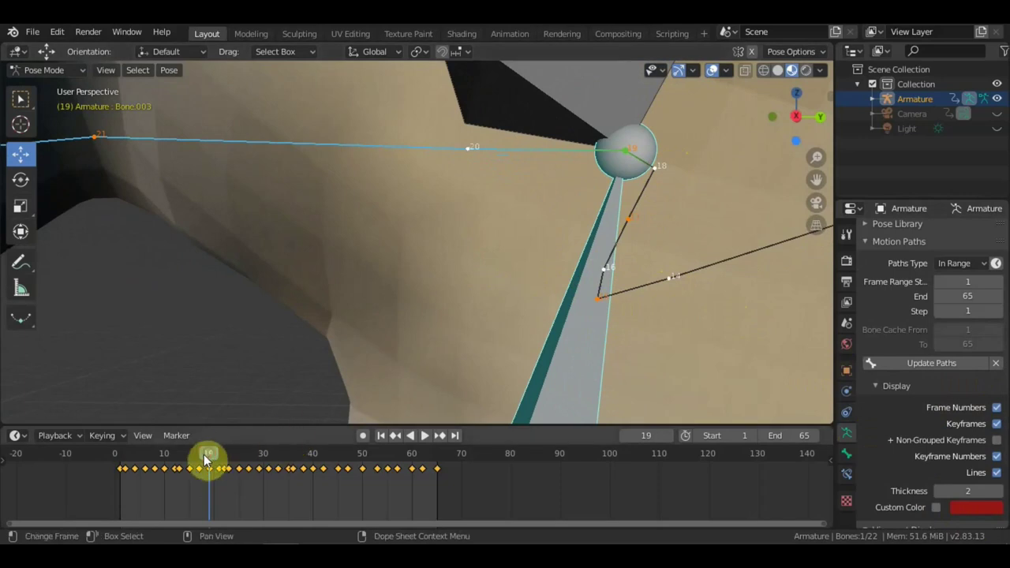
{"action": "left_click_drag", "start_coordinate": [205, 460], "coordinate": [190, 465]}
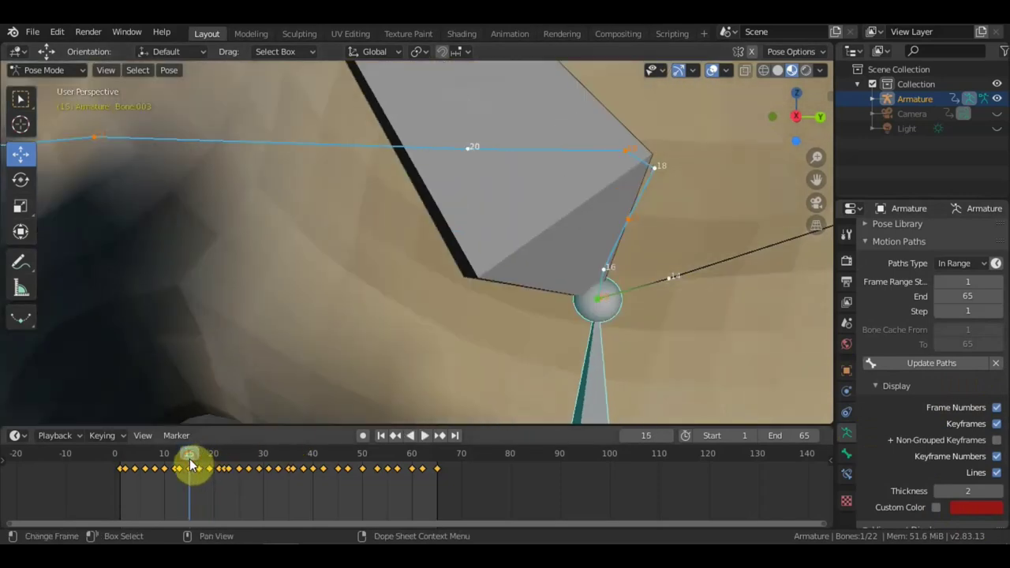
{"action": "middle_click_drag", "start_coordinate": [403, 369], "coordinate": [476, 326]}
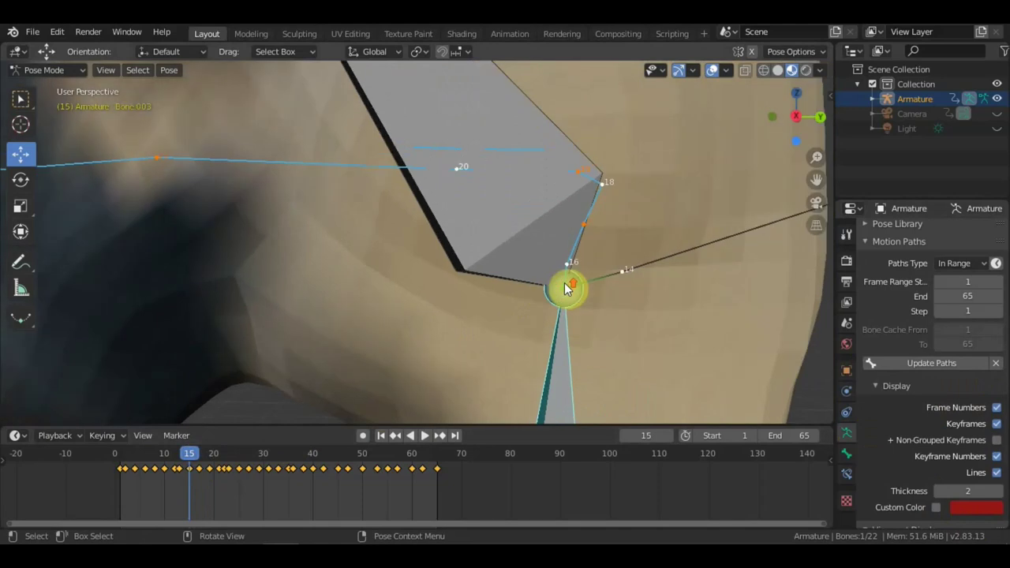
{"action": "scroll", "coordinate": [556, 296], "scroll_direction": "down", "scroll_amount": 1}
{"action": "scroll", "coordinate": [564, 296], "scroll_direction": "down", "scroll_amount": 1}
{"action": "scroll", "coordinate": [564, 294], "scroll_direction": "down", "scroll_amount": 1}
{"action": "scroll", "coordinate": [599, 316], "scroll_direction": "down", "scroll_amount": 1}
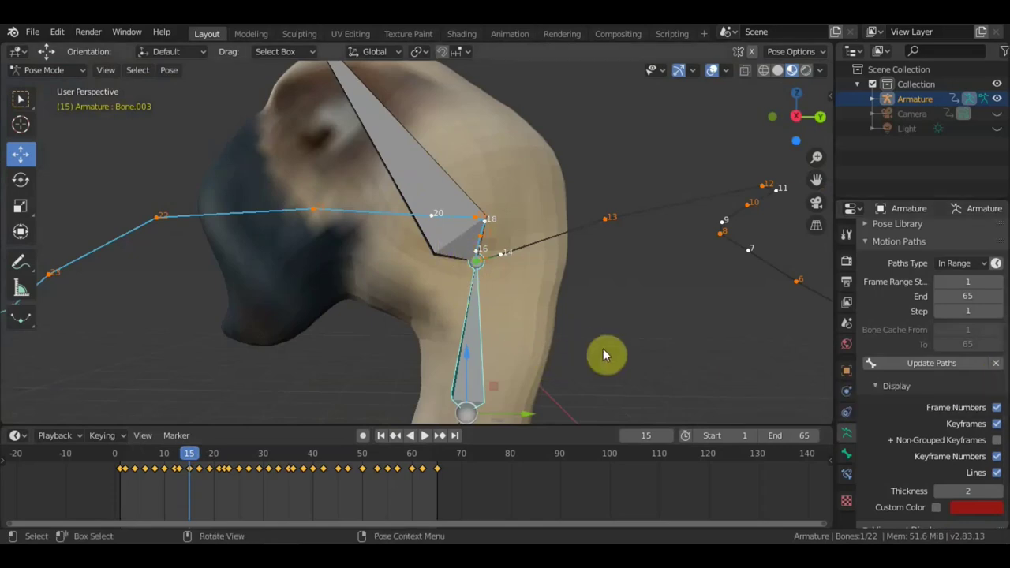
Rotate Bone.003 at frame 15 and keyframe location and rotation (LocRot) for all bones
{"action": "key", "text": "r"}
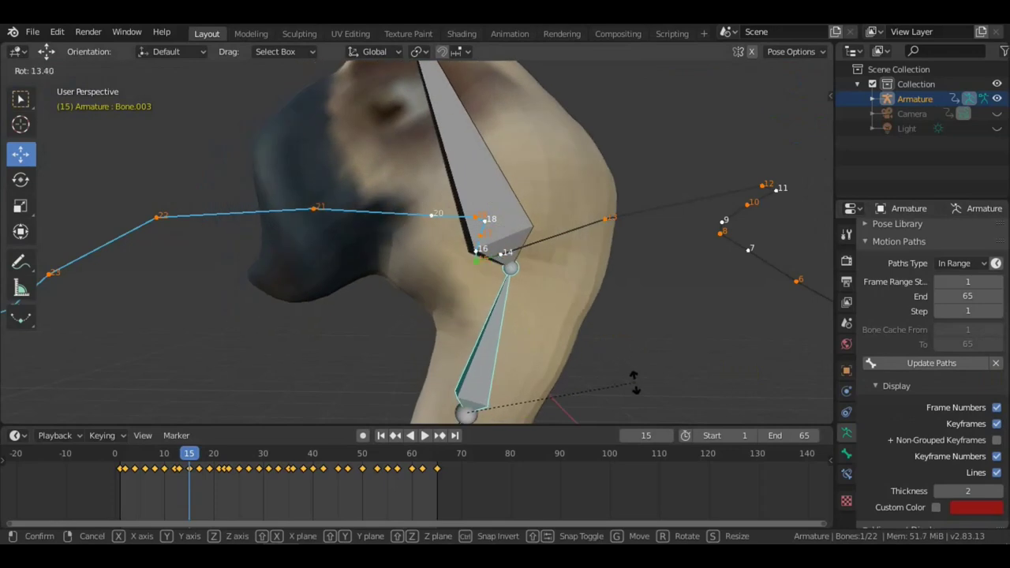
{"action": "left_click", "coordinate": [636, 387]}
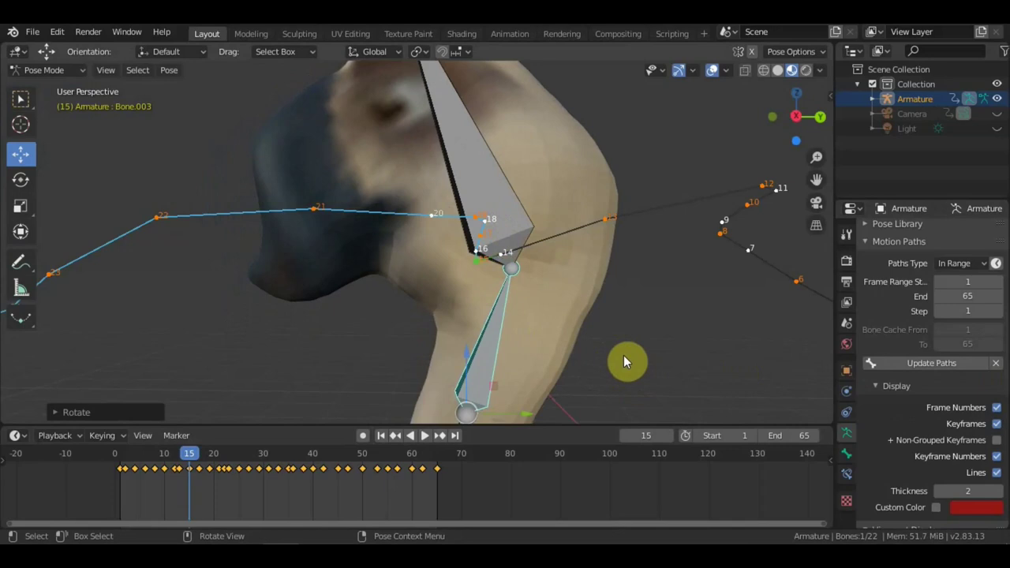
{"action": "key", "text": "a"}
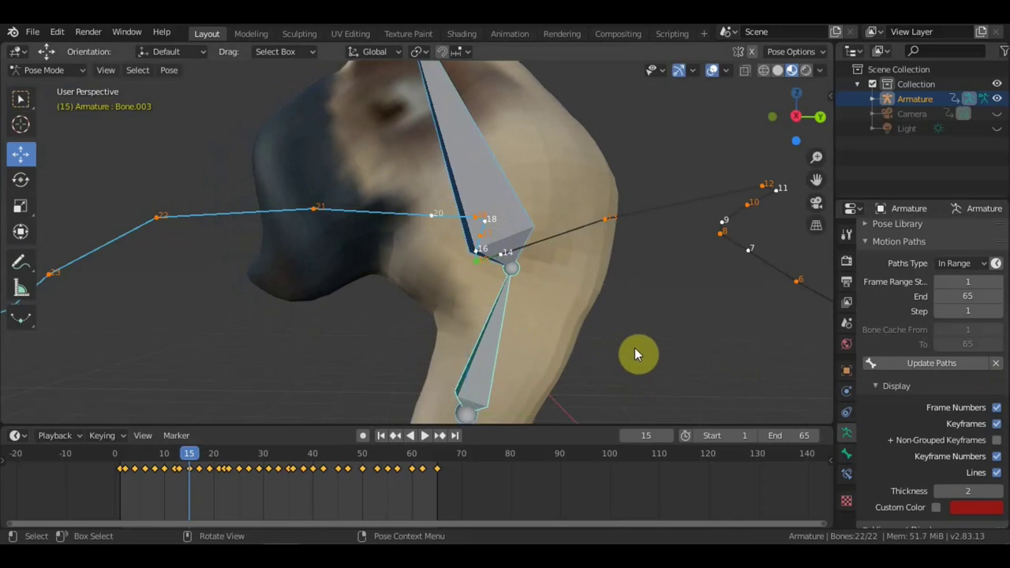
{"action": "key", "text": "i"}
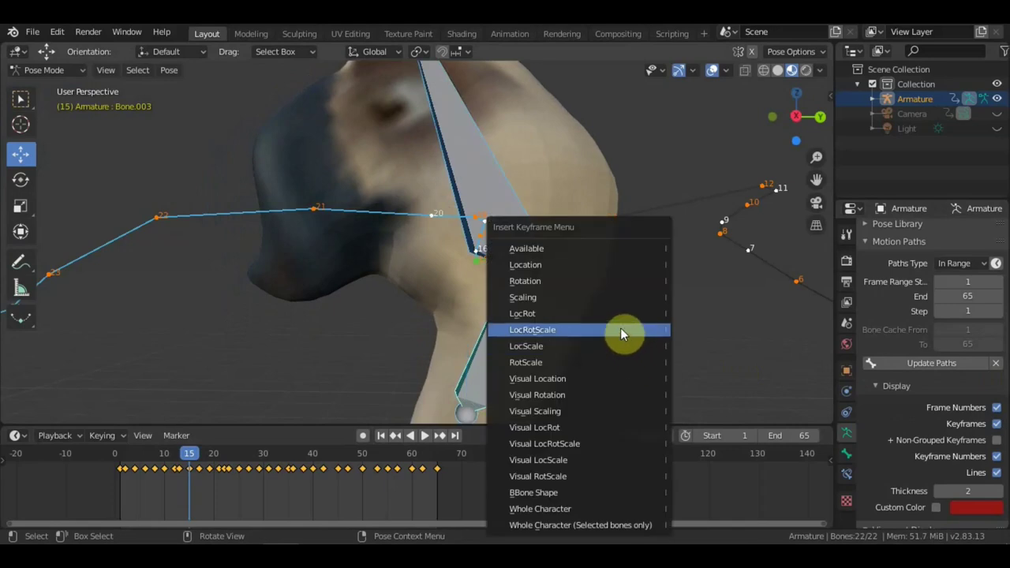
{"action": "left_click", "coordinate": [605, 314]}
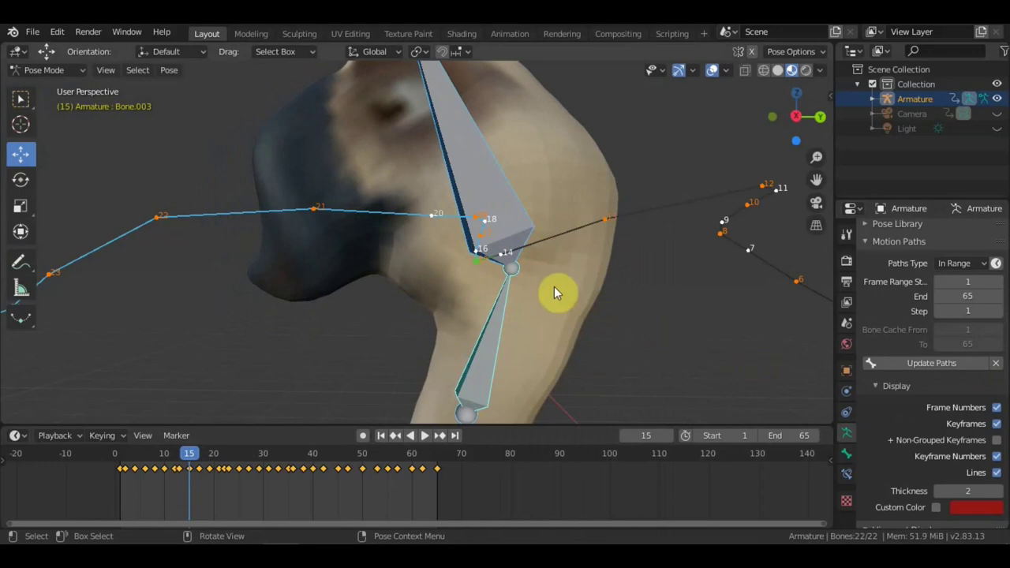
Select the neck bone, clear the old motion paths and set up path recalculation for frames 1–65
{"action": "scroll", "coordinate": [552, 288], "scroll_direction": "up", "scroll_amount": 3}
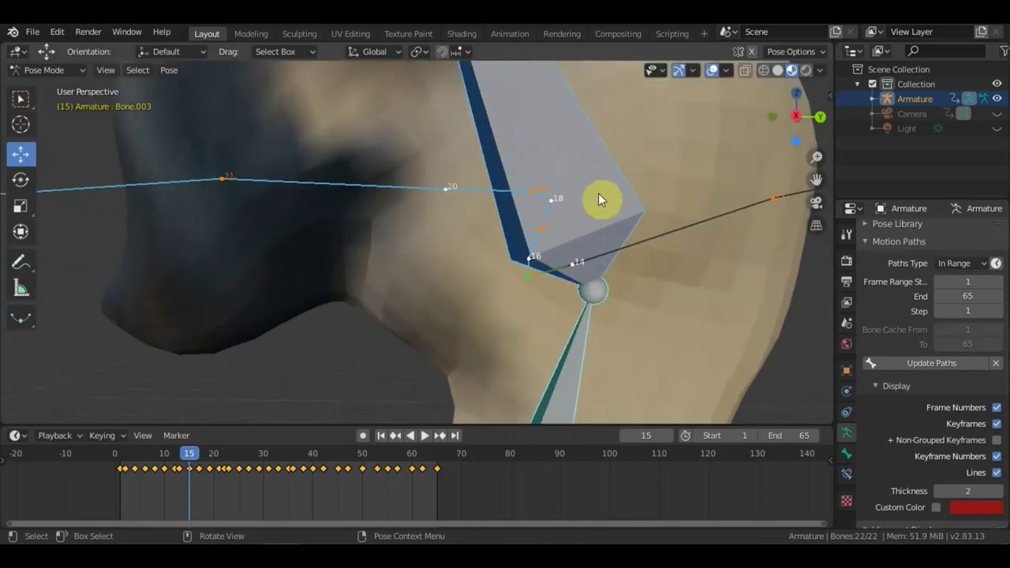
{"action": "scroll", "coordinate": [598, 197], "scroll_direction": "down", "scroll_amount": 2}
{"action": "scroll", "coordinate": [505, 280], "scroll_direction": "down", "scroll_amount": 2}
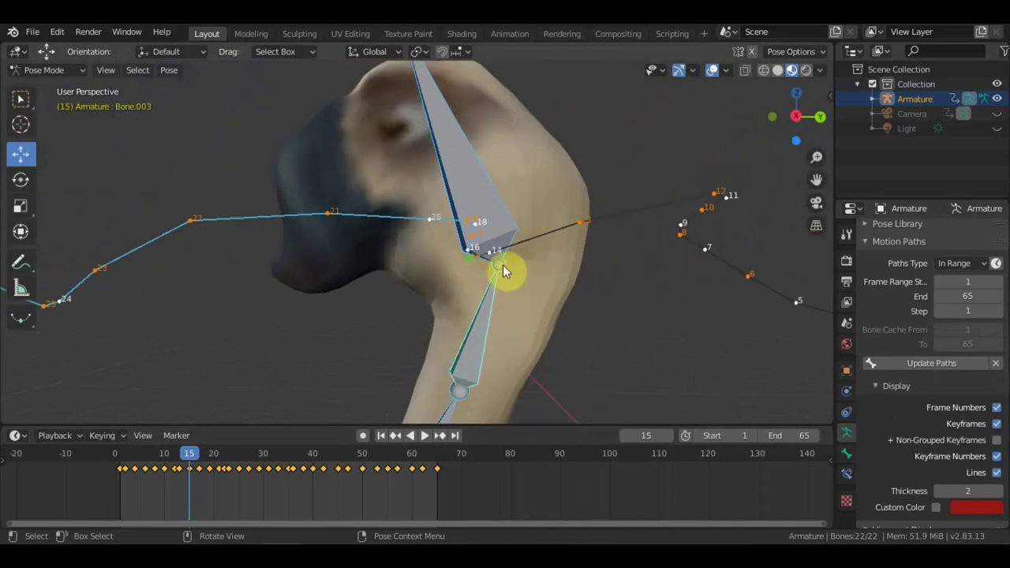
{"action": "scroll", "coordinate": [502, 272], "scroll_direction": "up", "scroll_amount": 2}
{"action": "scroll", "coordinate": [505, 270], "scroll_direction": "up", "scroll_amount": 1}
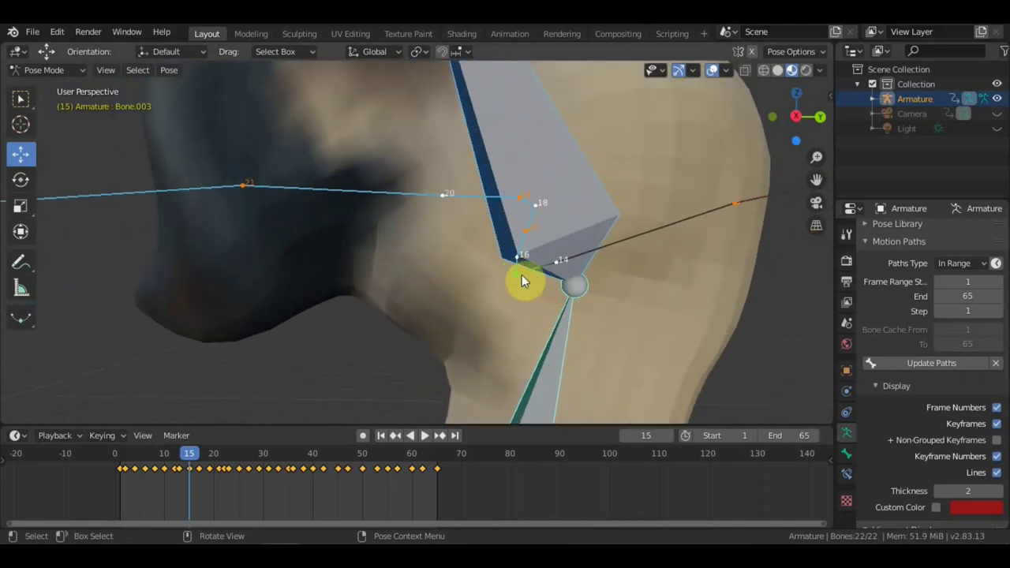
{"action": "left_click", "coordinate": [521, 276]}
{"action": "left_click", "coordinate": [998, 364]}
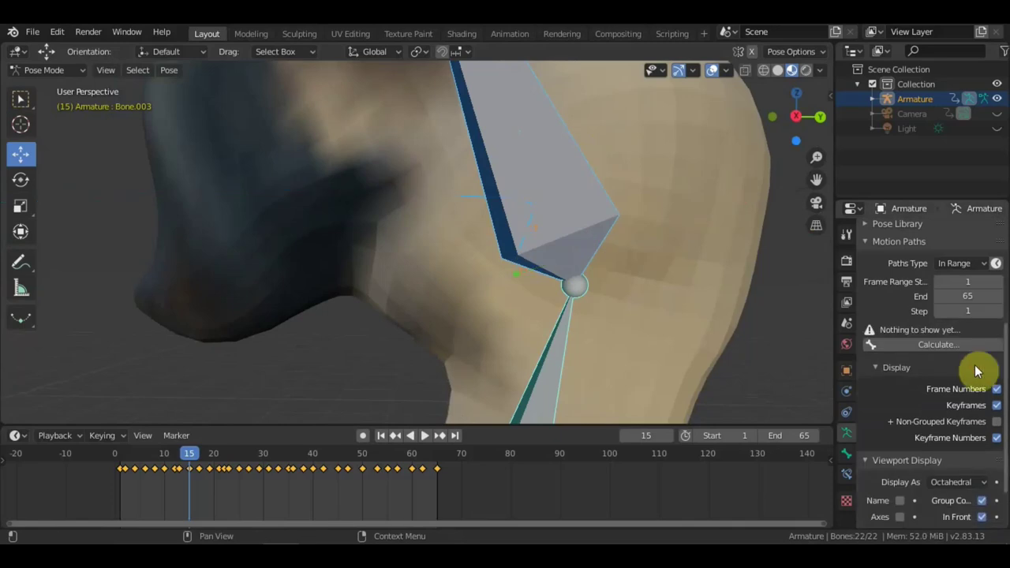
{"action": "left_click", "coordinate": [962, 344]}
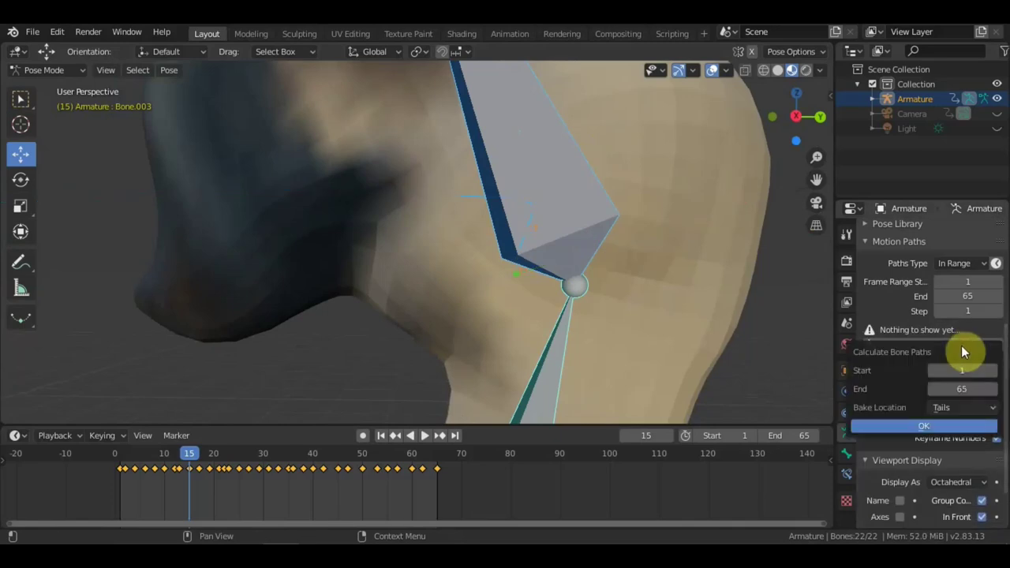
Calculate the bone paths from tails over frames 1–65 and zoom out to view every trail
{"action": "left_click", "coordinate": [947, 424]}
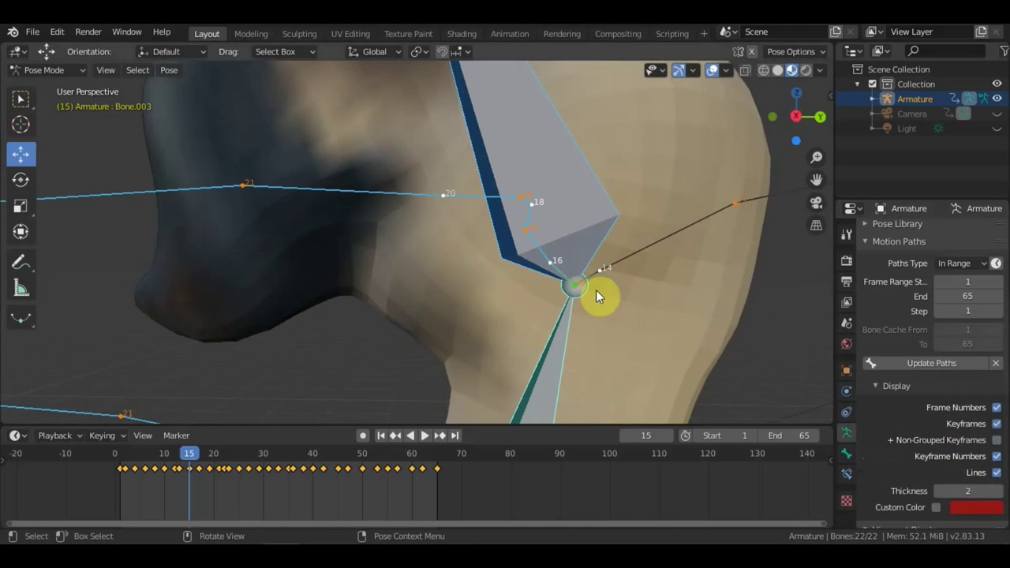
{"action": "mouse_move", "coordinate": [582, 298]}
{"action": "middle_mouse_down"}
{"action": "mouse_move", "coordinate": [640, 299]}
{"action": "mouse_move", "coordinate": [609, 293]}
{"action": "middle_mouse_up"}
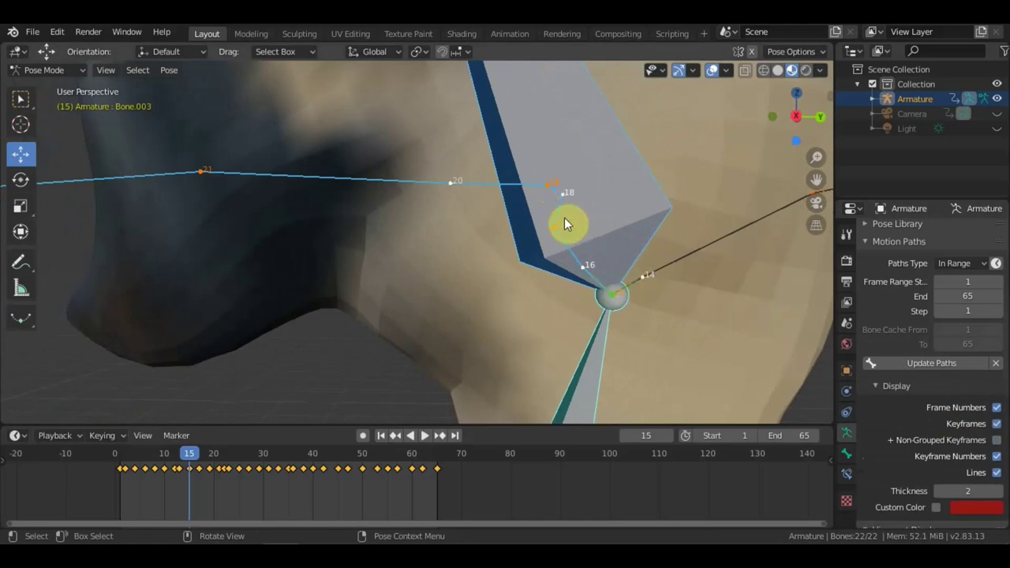
{"action": "scroll", "coordinate": [649, 324], "scroll_direction": "down", "scroll_amount": 5}
{"action": "scroll", "coordinate": [633, 333], "scroll_direction": "down", "scroll_amount": 3}
{"action": "scroll", "coordinate": [611, 342], "scroll_direction": "down", "scroll_amount": 3}
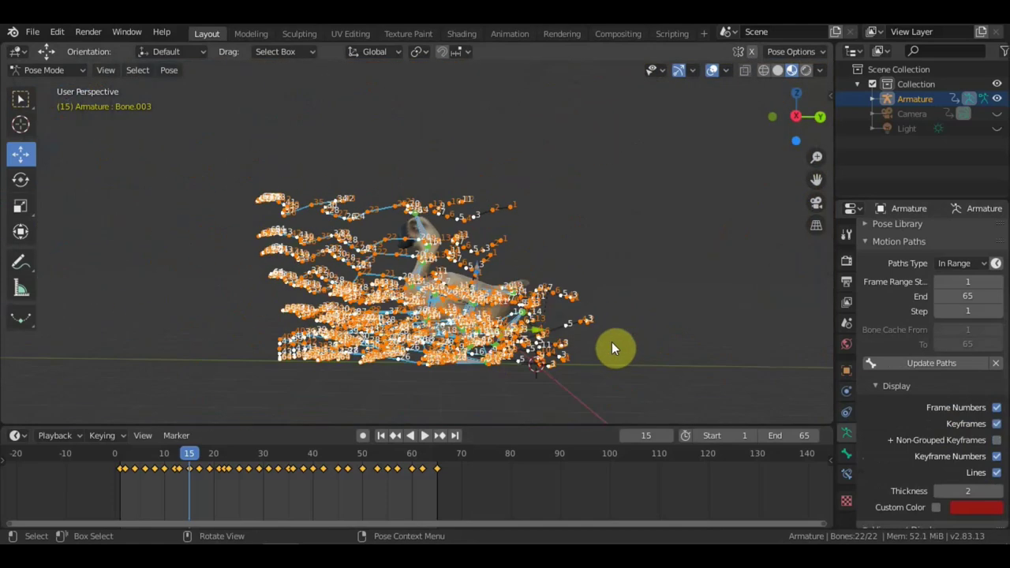
Clear all motion paths, move to frame 32 and set up a new 1–65 path calculation
{"action": "left_click", "coordinate": [995, 363]}
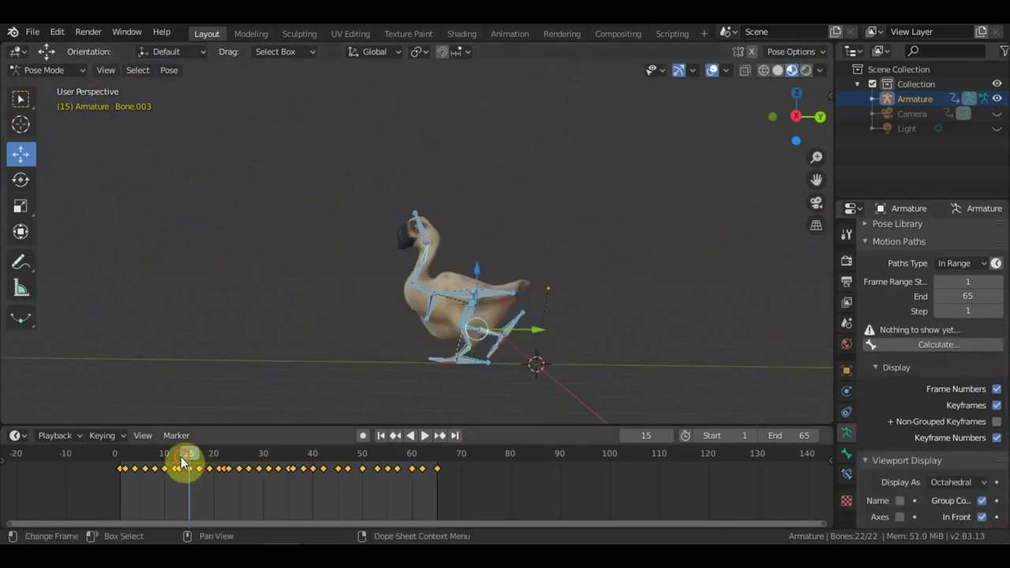
{"action": "mouse_move", "coordinate": [185, 462]}
{"action": "left_mouse_down"}
{"action": "mouse_move", "coordinate": [167, 464]}
{"action": "mouse_move", "coordinate": [199, 483]}
{"action": "mouse_move", "coordinate": [167, 474]}
{"action": "mouse_move", "coordinate": [272, 497]}
{"action": "left_mouse_up"}
{"action": "left_click", "coordinate": [970, 346]}
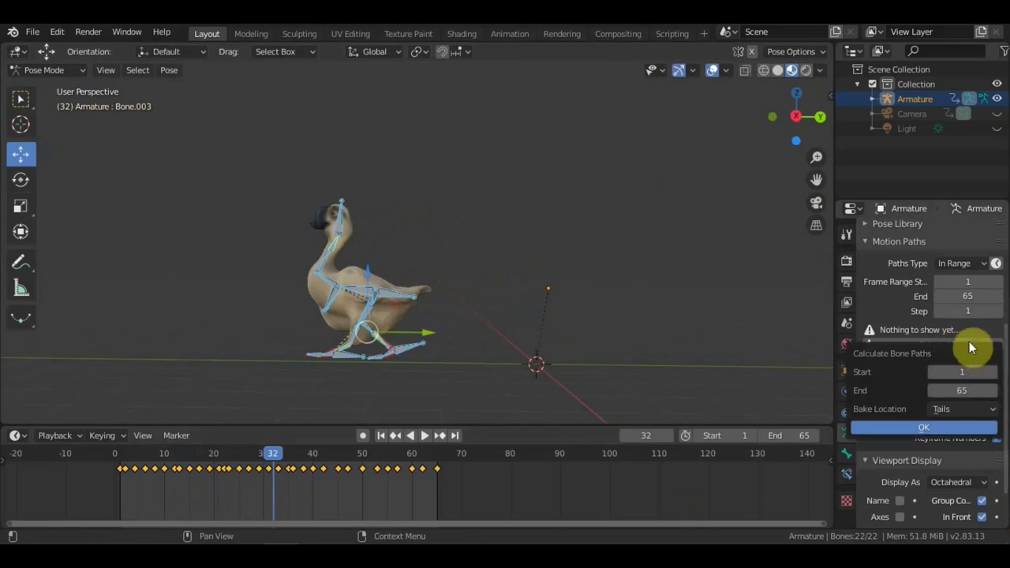
Calculate the new motion paths across all of the goose's bones
{"action": "left_click", "coordinate": [923, 427]}
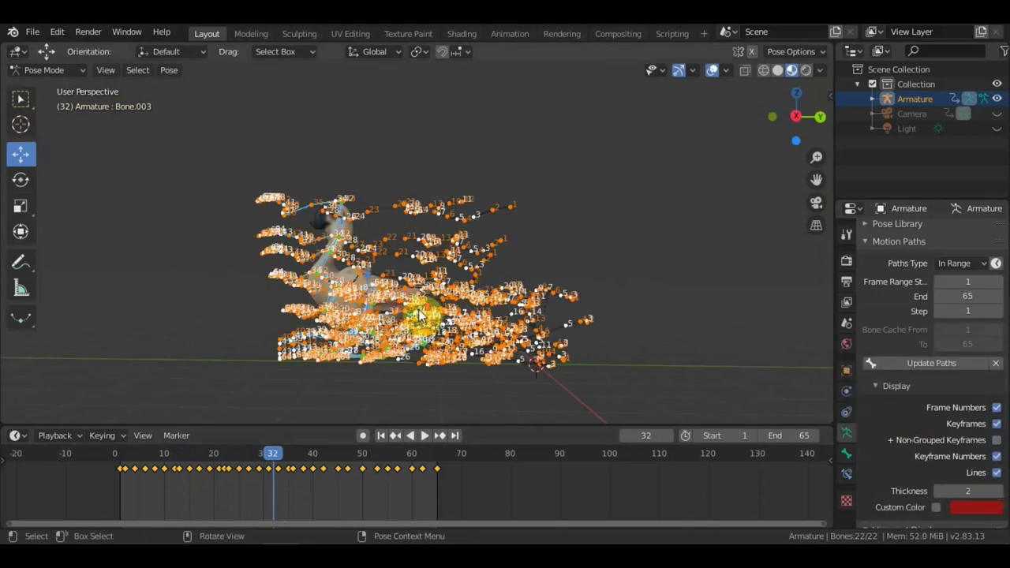
{"action": "scroll", "coordinate": [589, 236], "scroll_direction": "up", "scroll_amount": 4}
{"action": "scroll", "coordinate": [623, 292], "scroll_direction": "up", "scroll_amount": 1}
{"action": "scroll", "coordinate": [646, 273], "scroll_direction": "up", "scroll_amount": 1}
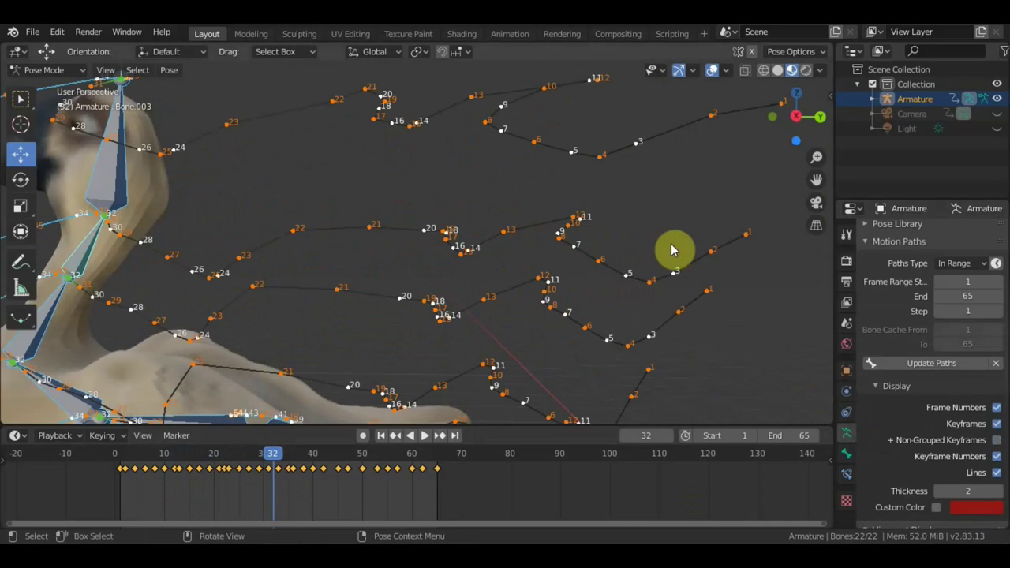
{"action": "scroll", "coordinate": [686, 205], "scroll_direction": "down", "scroll_amount": 2}
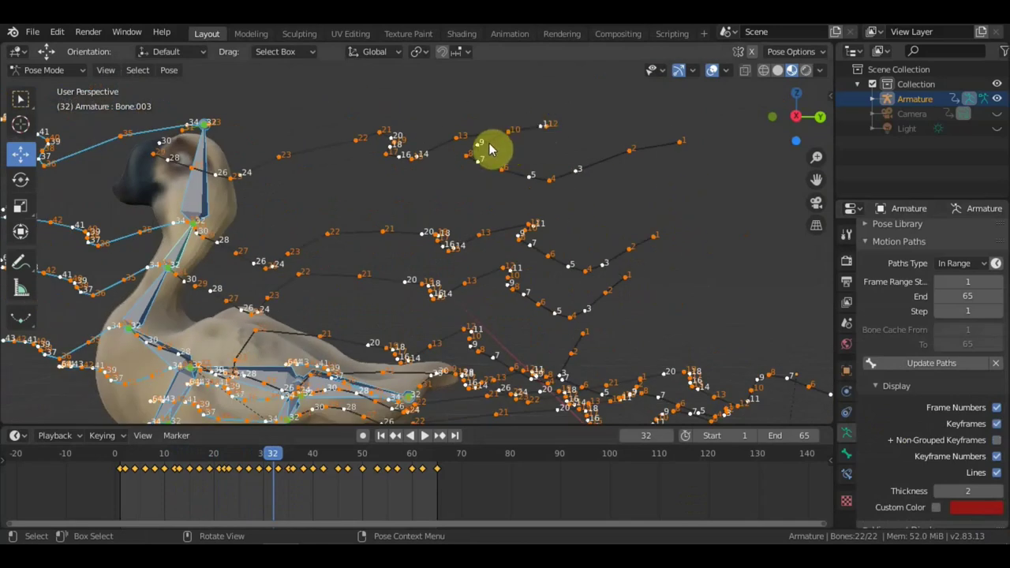
{"action": "scroll", "coordinate": [554, 144], "scroll_direction": "up", "scroll_amount": 3}
Select only the head bone and clear the existing motion paths
{"action": "middle_click_drag", "start_coordinate": [647, 128], "coordinate": [505, 350], "text": "shift"}
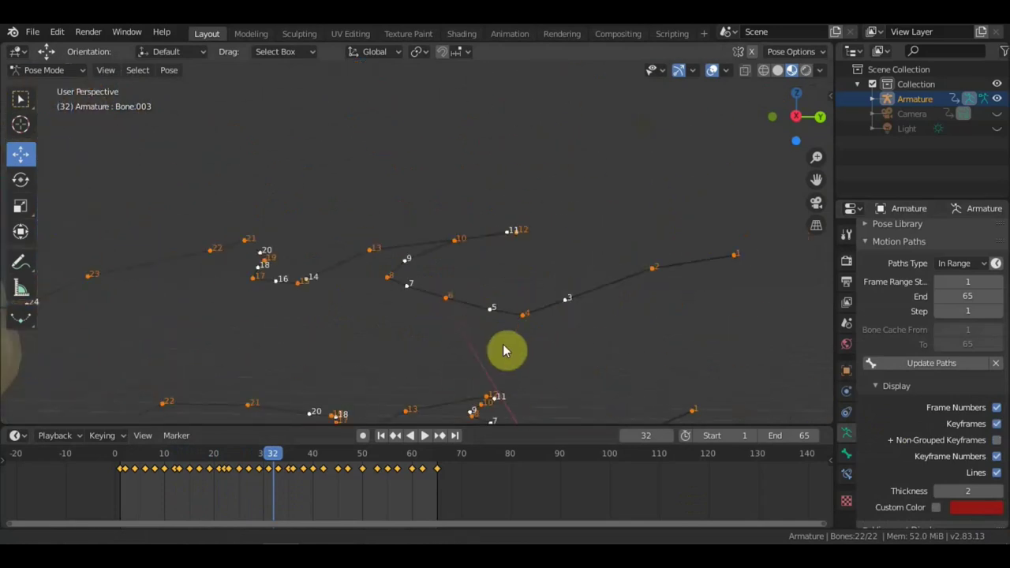
{"action": "scroll", "coordinate": [465, 303], "scroll_direction": "down", "scroll_amount": 3}
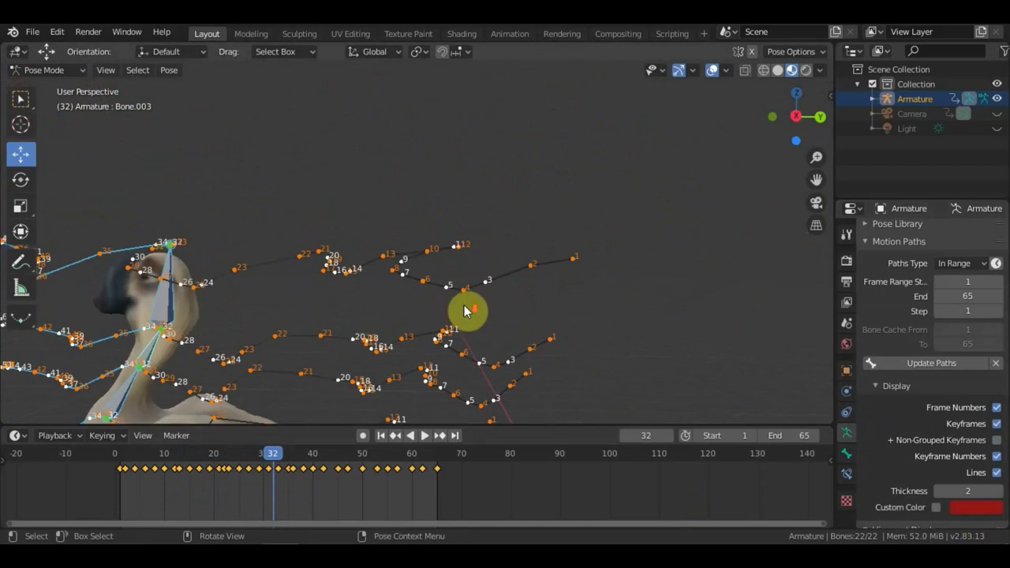
{"action": "left_click", "coordinate": [165, 302]}
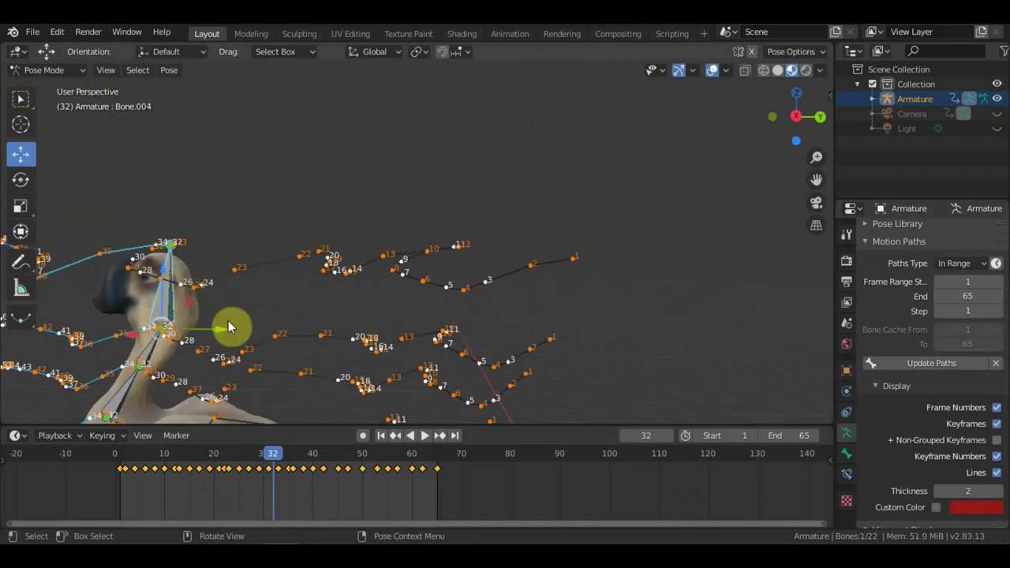
{"action": "left_click", "coordinate": [995, 363]}
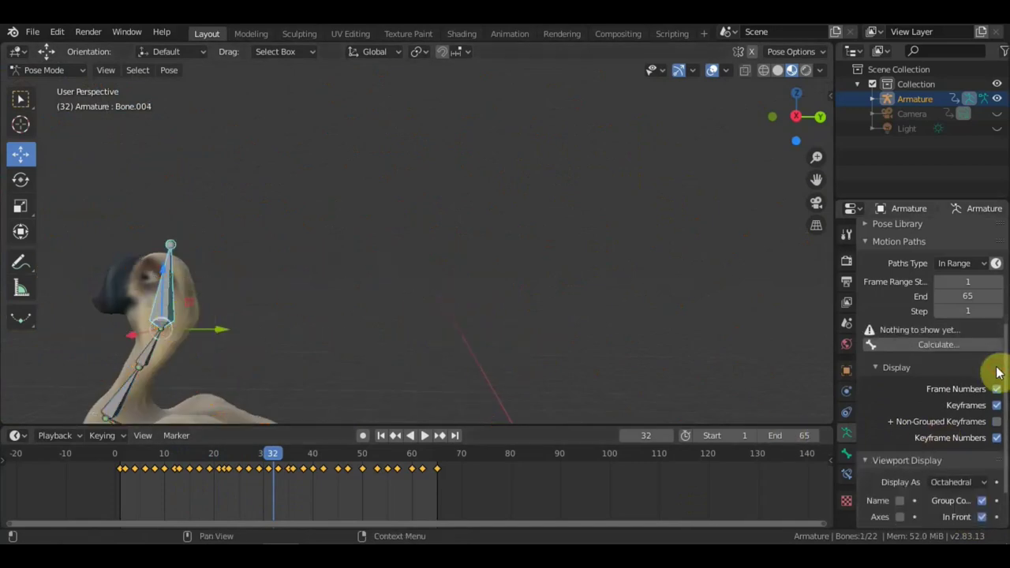
Calculate the head bone's path for frames 1–65 and turn on a red Custom Color
{"action": "left_click", "coordinate": [949, 347]}
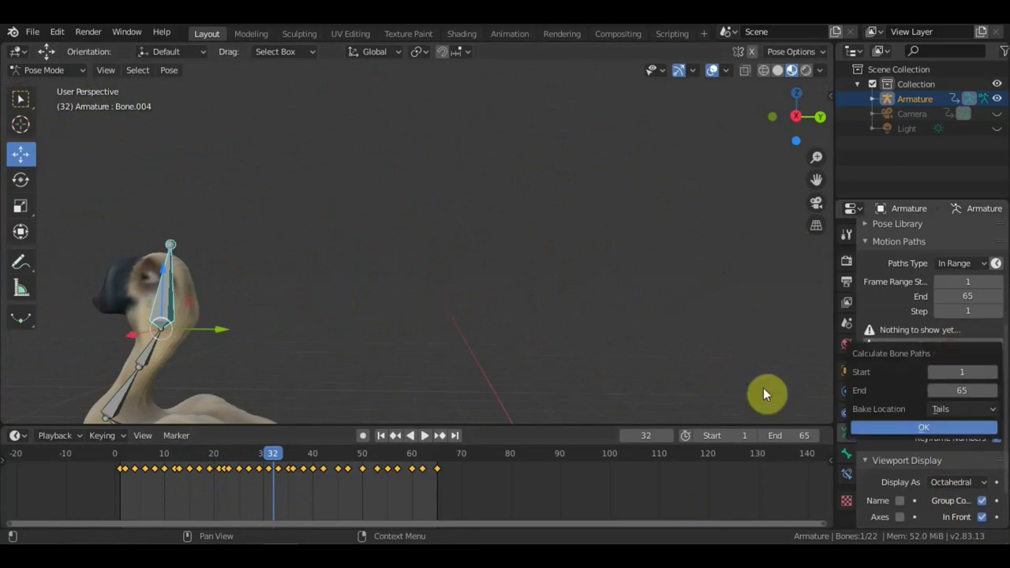
{"action": "left_click", "coordinate": [900, 430]}
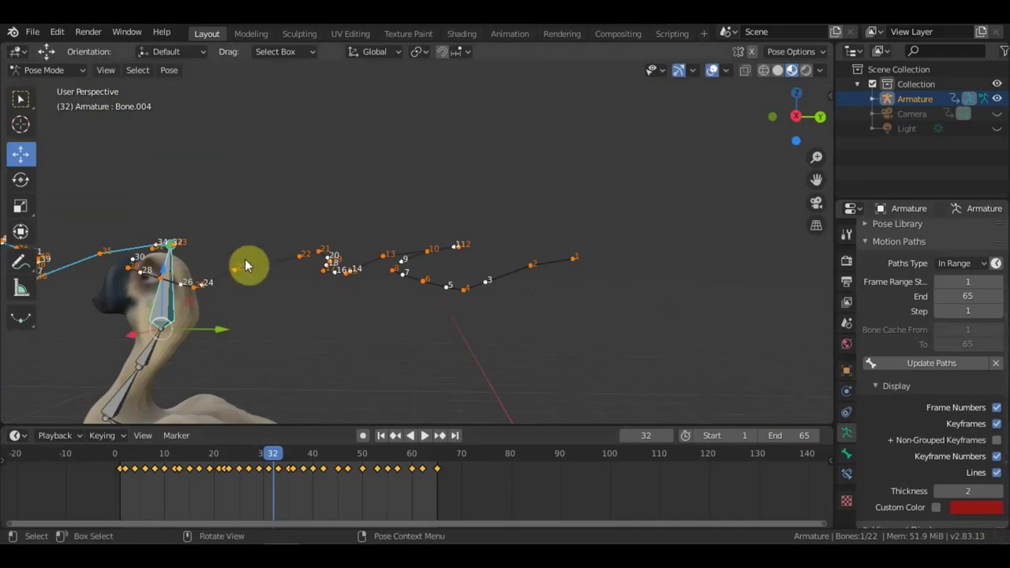
{"action": "scroll", "coordinate": [315, 277], "scroll_direction": "up", "scroll_amount": 4}
{"action": "scroll", "coordinate": [363, 294], "scroll_direction": "up", "scroll_amount": 2}
{"action": "scroll", "coordinate": [916, 359], "scroll_direction": "down", "scroll_amount": 3}
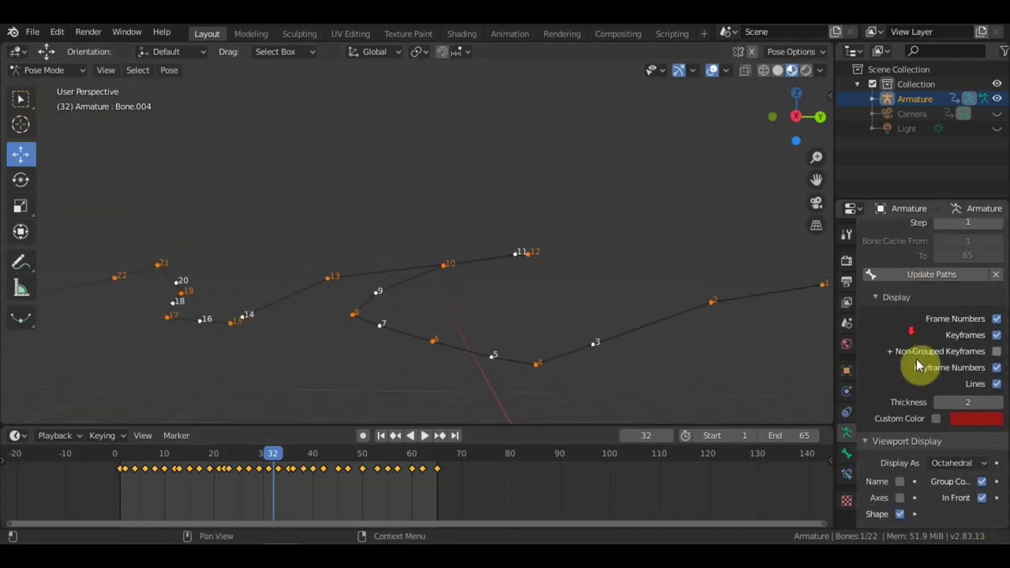
{"action": "scroll", "coordinate": [927, 379], "scroll_direction": "down", "scroll_amount": 1}
{"action": "left_click", "coordinate": [935, 390]}
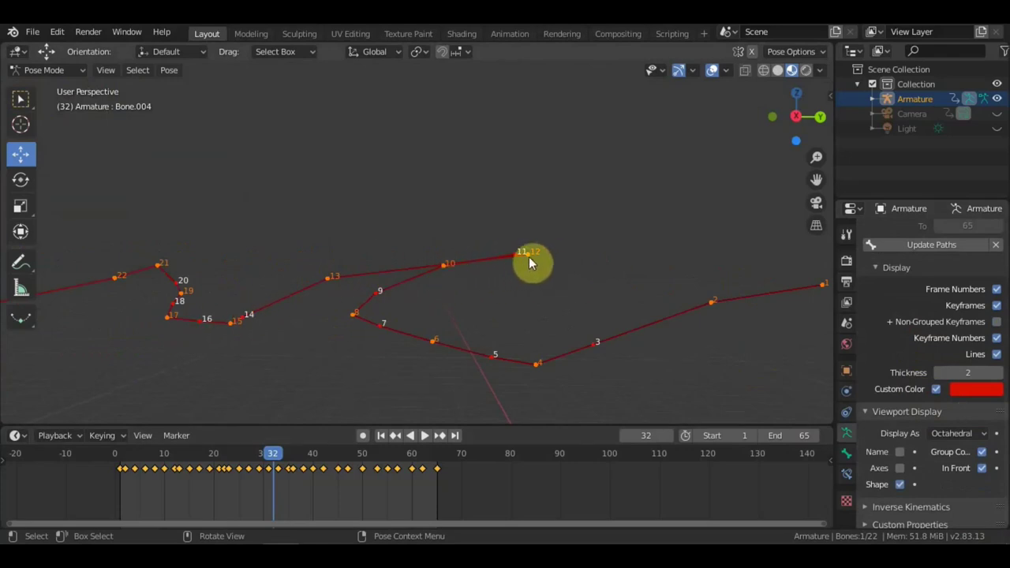
Frame the goose and its red path, and return to frame 10
{"action": "scroll", "coordinate": [451, 272], "scroll_direction": "down", "scroll_amount": 3}
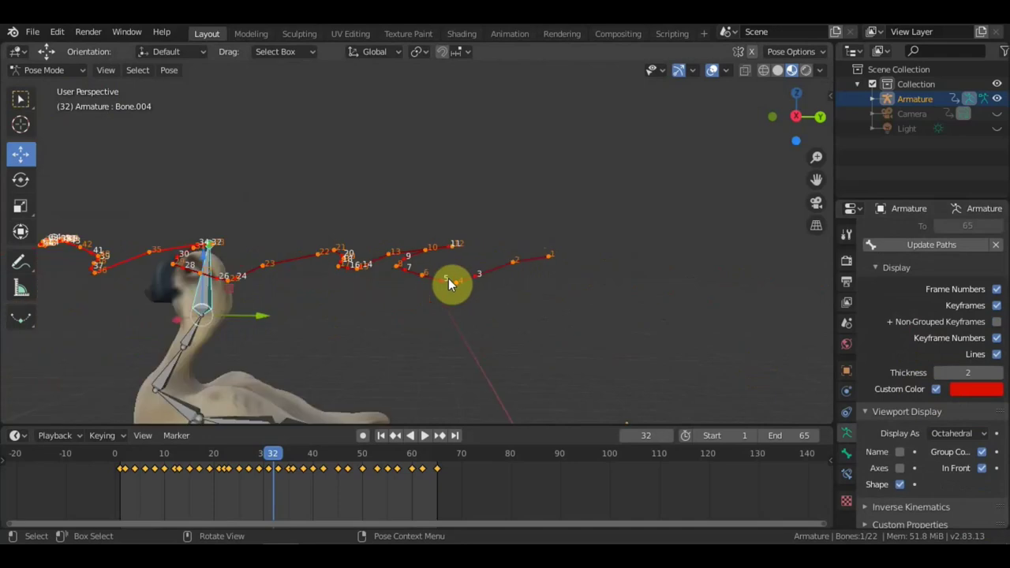
{"action": "scroll", "coordinate": [448, 278], "scroll_direction": "down", "scroll_amount": 2}
{"action": "mouse_move", "coordinate": [425, 300]}
{"action": "middle_mouse_down", "text": "shift"}
{"action": "mouse_move", "coordinate": [545, 294]}
{"action": "mouse_move", "coordinate": [504, 329]}
{"action": "middle_mouse_up", "text": "shift"}
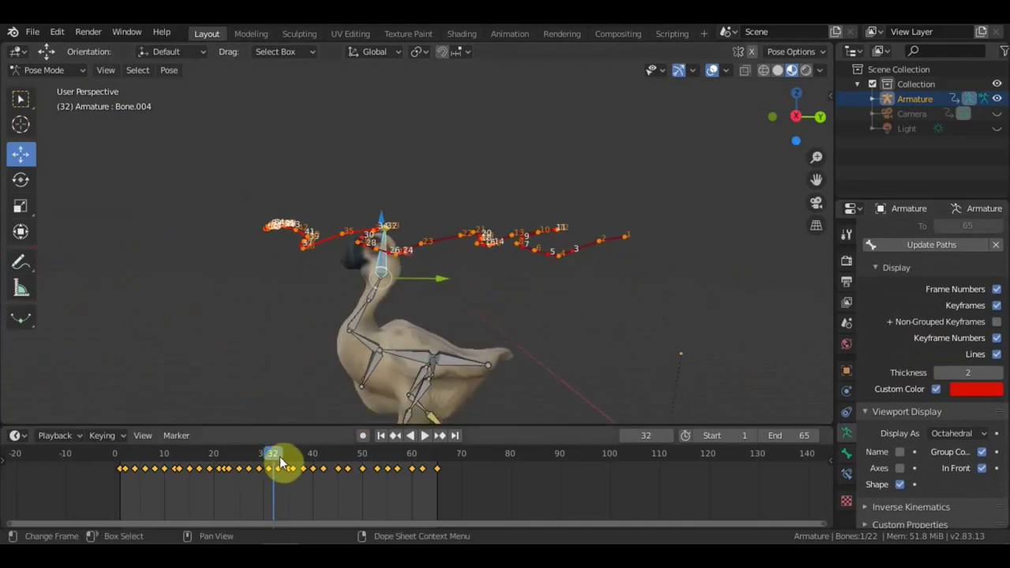
{"action": "mouse_move", "coordinate": [280, 462]}
{"action": "left_mouse_down"}
{"action": "mouse_move", "coordinate": [165, 455]}
{"action": "mouse_move", "coordinate": [165, 464]}
{"action": "left_mouse_up"}
{"action": "scroll", "coordinate": [588, 312], "scroll_direction": "up", "scroll_amount": 5}
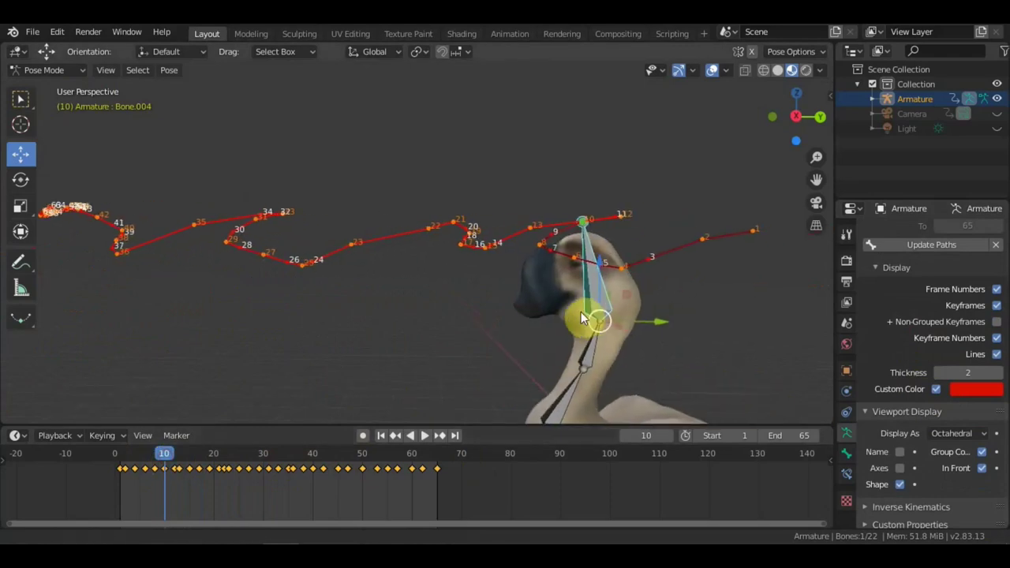
{"action": "middle_click_drag", "start_coordinate": [581, 311], "coordinate": [545, 298], "text": "shift"}
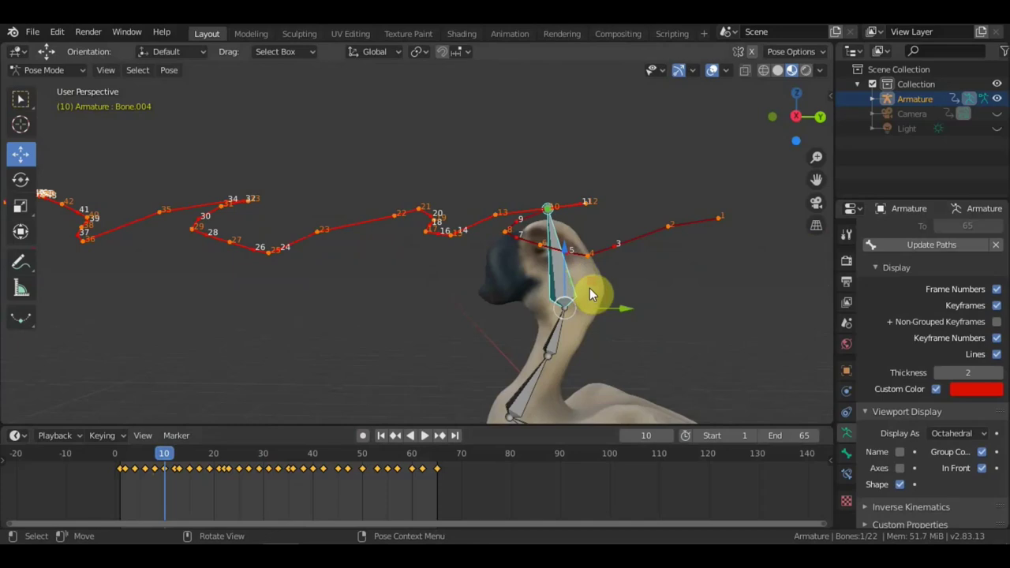
Tilt the head bone into a new angle with two rotations, then select the neck bone
{"action": "key", "text": "r"}
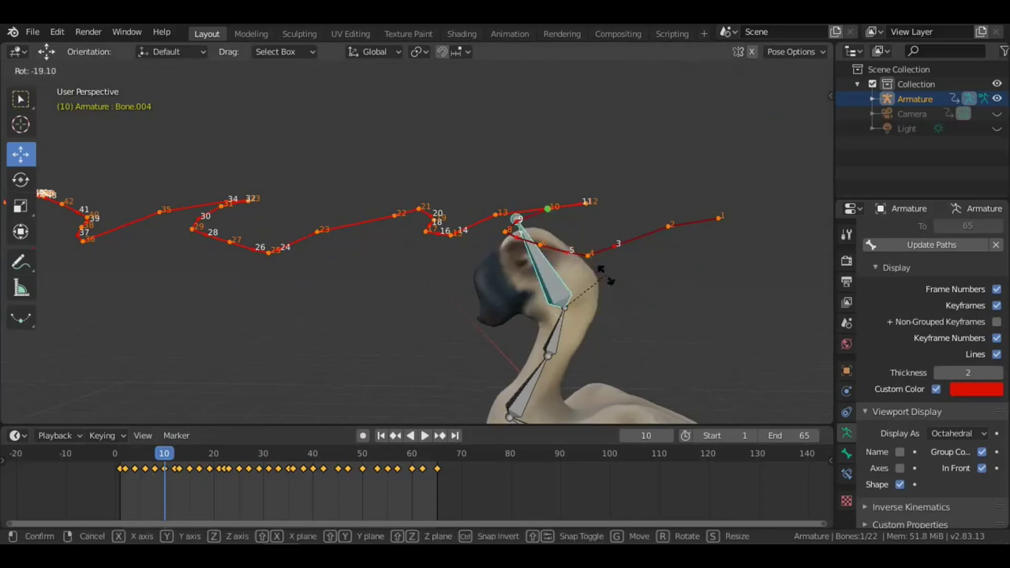
{"action": "left_click", "coordinate": [605, 282]}
{"action": "key", "text": "r"}
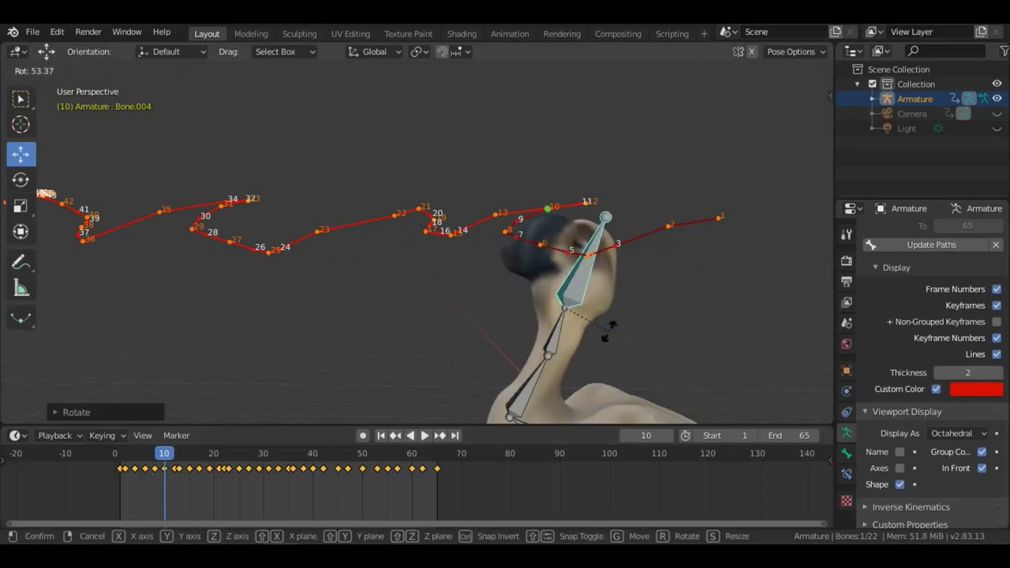
{"action": "left_click", "coordinate": [614, 311]}
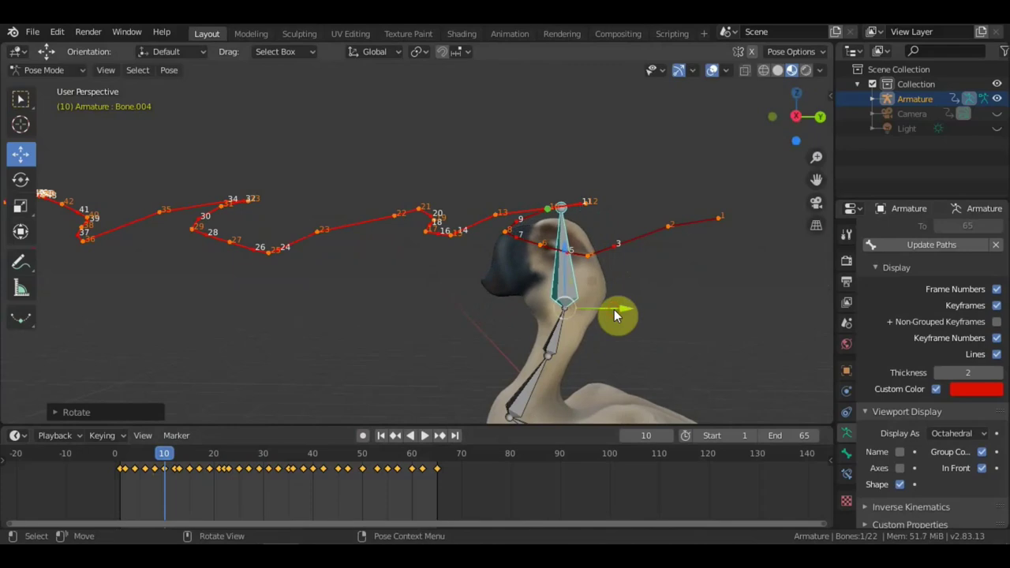
{"action": "left_click", "coordinate": [559, 339]}
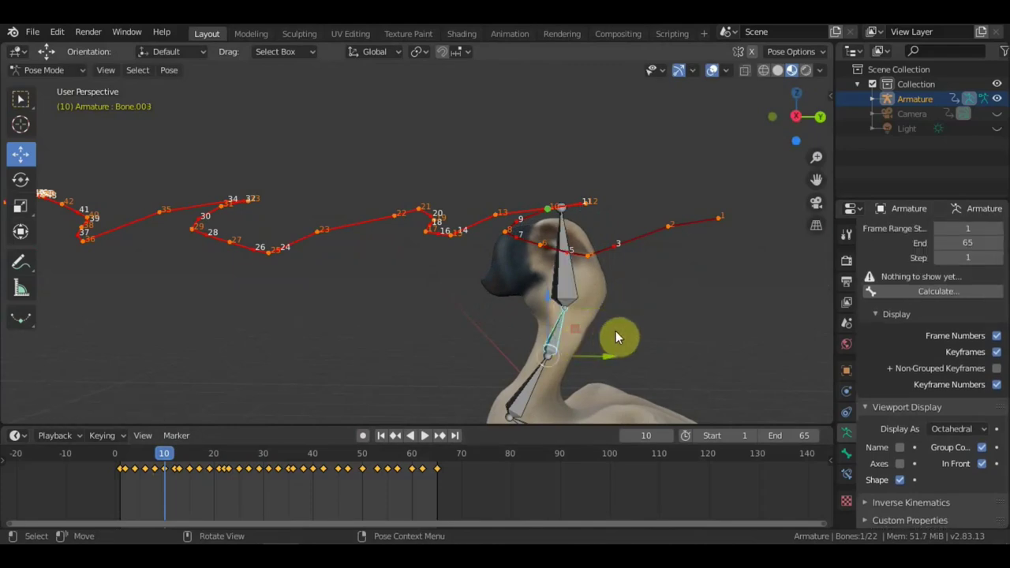
Bend the neck bone and keyframe location and rotation for all bones at frame 10
{"action": "key", "text": "r"}
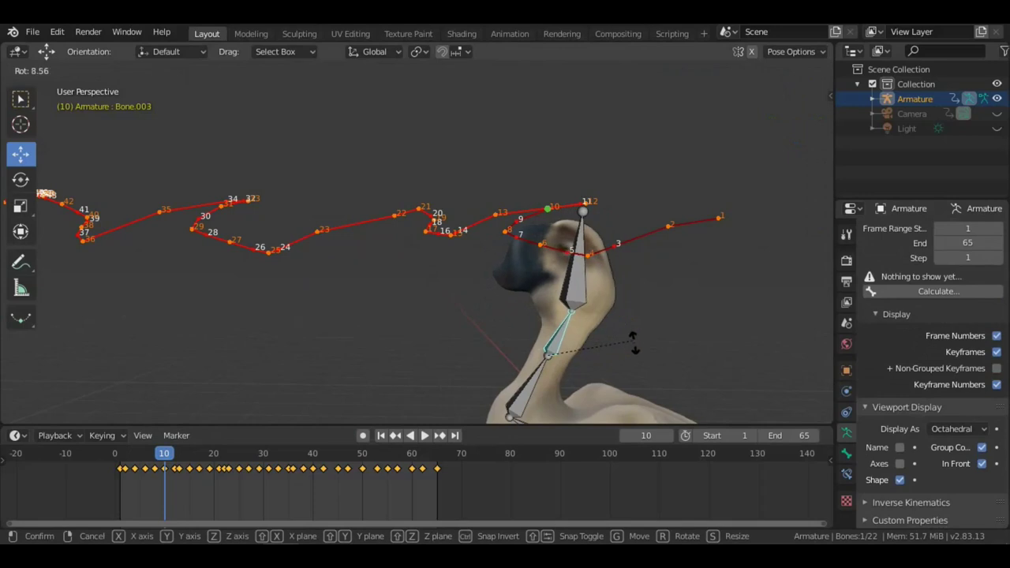
{"action": "left_click", "coordinate": [636, 348]}
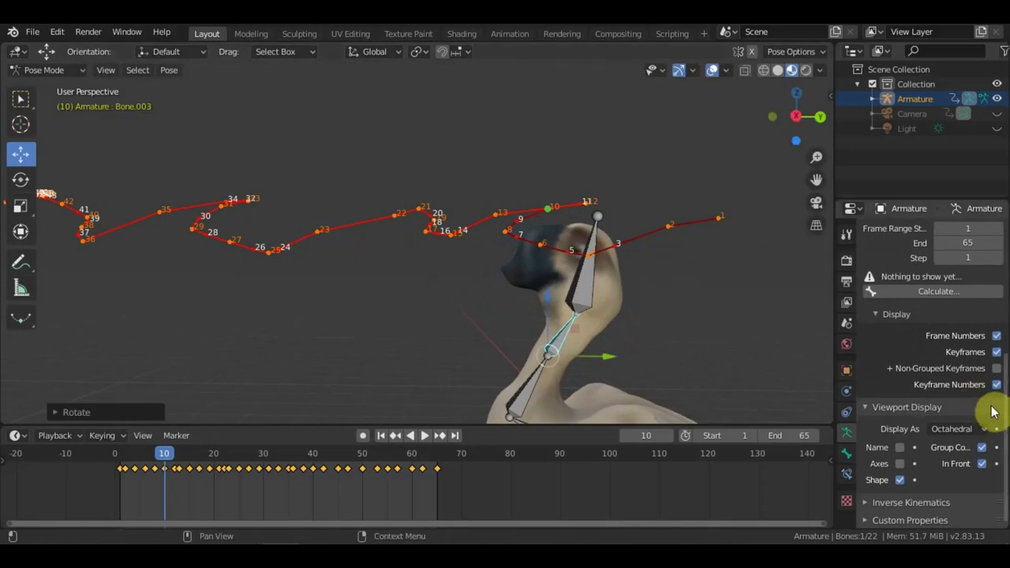
{"action": "key", "text": "a"}
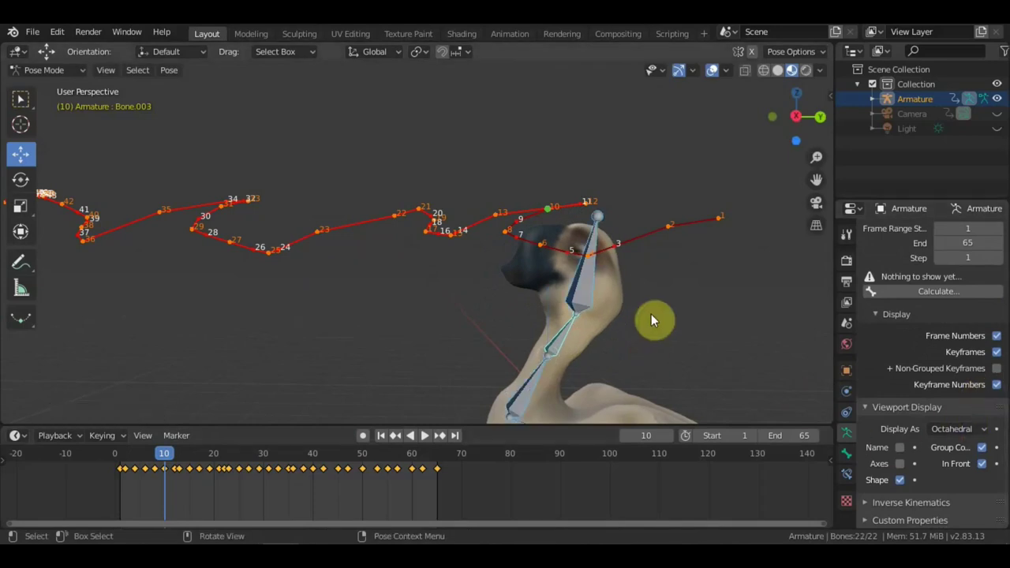
{"action": "key", "text": "i"}
{"action": "left_click", "coordinate": [651, 314]}
Select only the head bone and clear its old motion path
{"action": "left_click", "coordinate": [996, 291]}
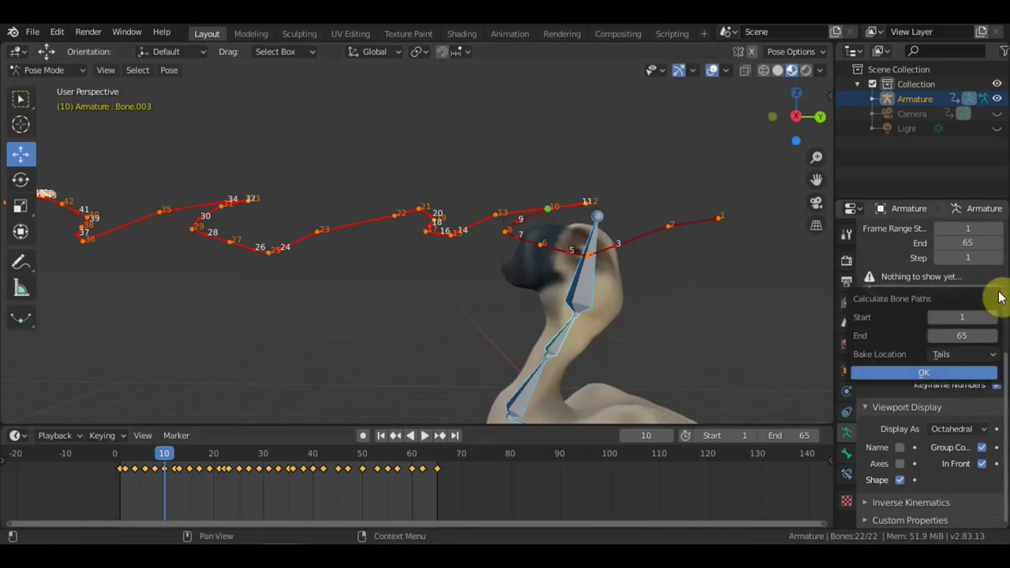
{"action": "left_click", "coordinate": [591, 281]}
{"action": "left_click", "coordinate": [997, 310]}
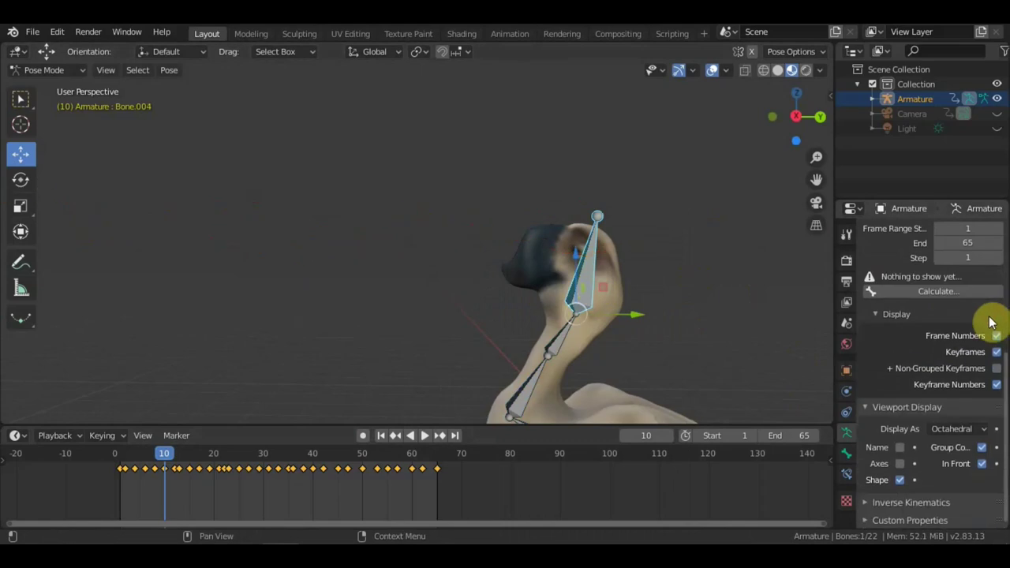
Recalculate the head bone's motion path and set its Custom Color back to red
{"action": "left_click", "coordinate": [948, 294]}
{"action": "left_click", "coordinate": [927, 373]}
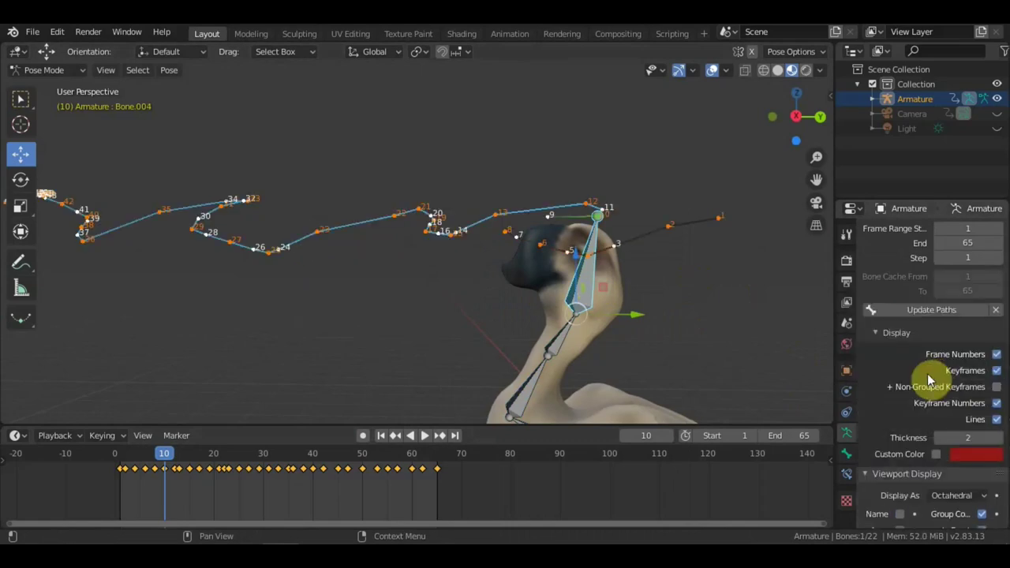
{"action": "scroll", "coordinate": [559, 229], "scroll_direction": "up", "scroll_amount": 3}
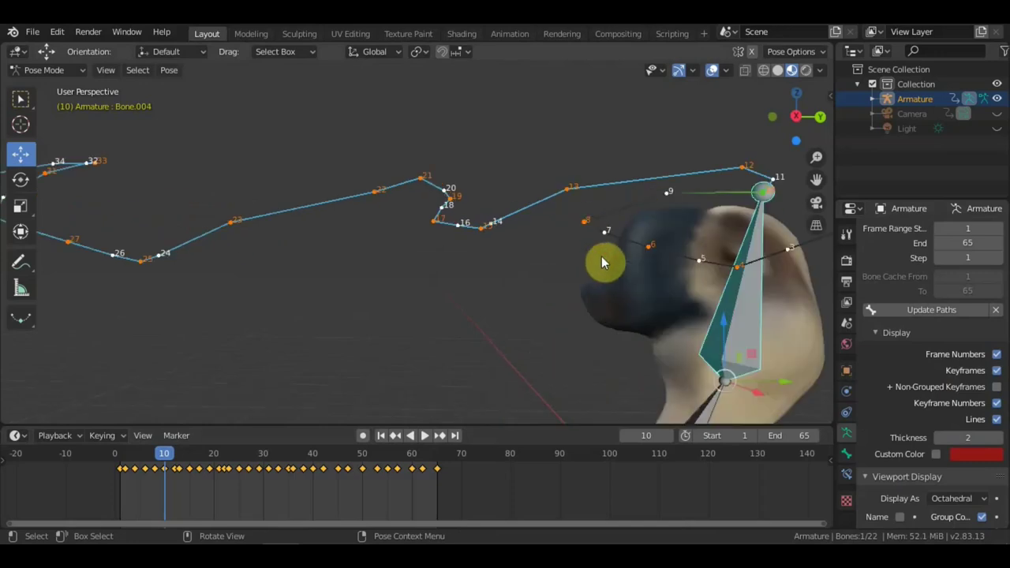
{"action": "mouse_move", "coordinate": [556, 276]}
{"action": "middle_mouse_down"}
{"action": "mouse_move", "coordinate": [419, 314]}
{"action": "mouse_move", "coordinate": [481, 251]}
{"action": "mouse_move", "coordinate": [466, 252]}
{"action": "middle_mouse_up"}
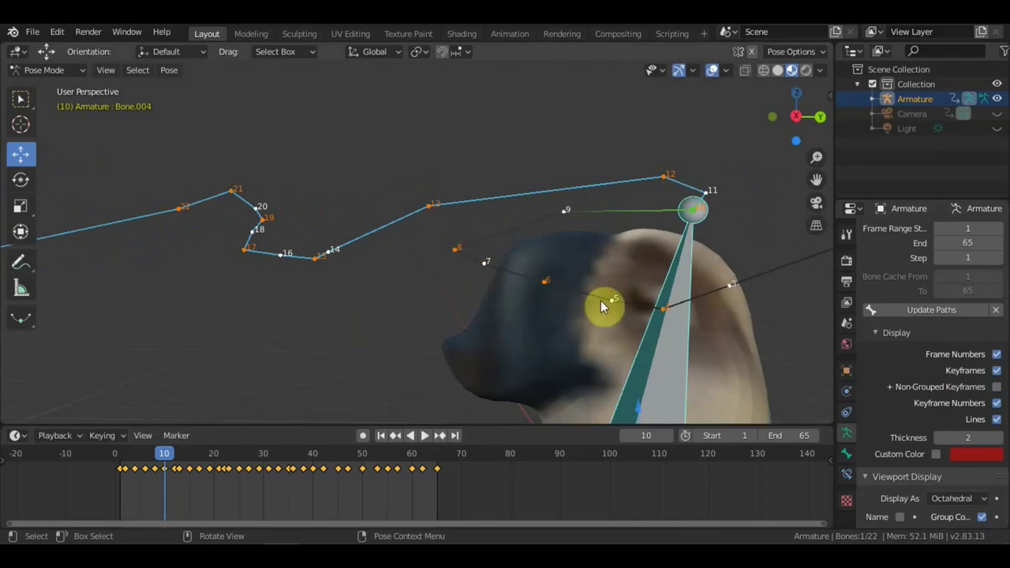
{"action": "scroll", "coordinate": [519, 279], "scroll_direction": "down", "scroll_amount": 3}
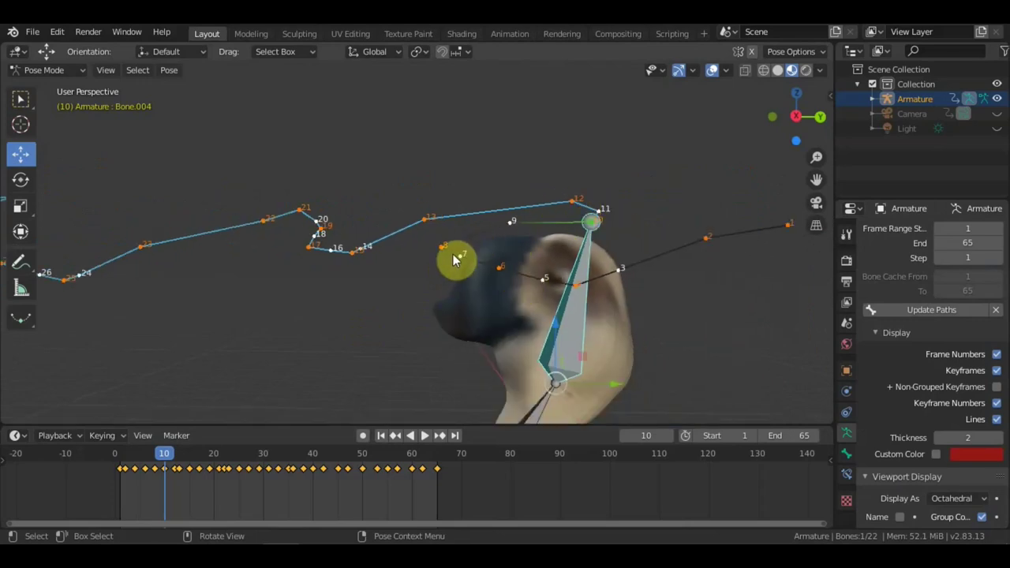
{"action": "left_click", "coordinate": [936, 454]}
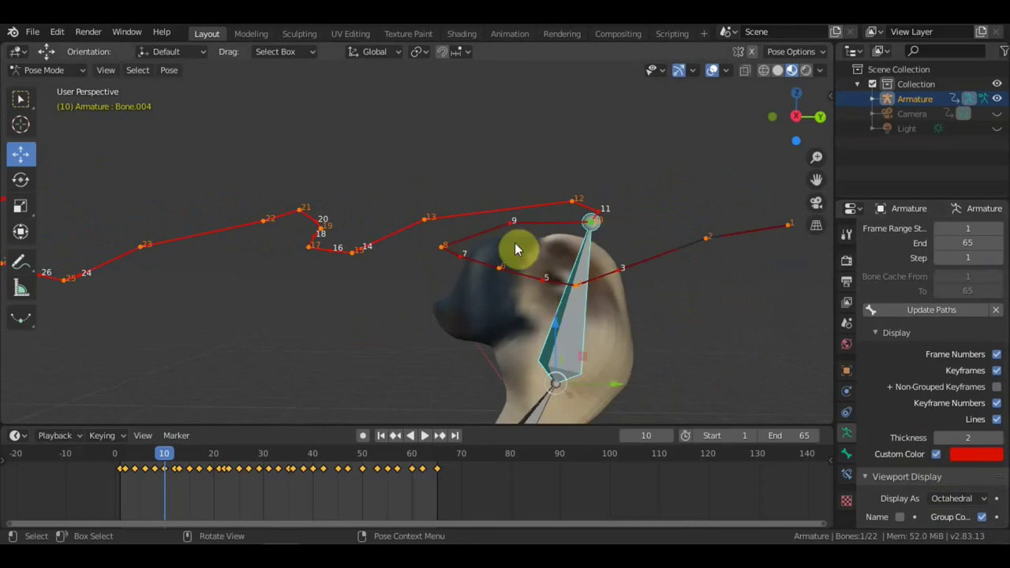
{"action": "mouse_move", "coordinate": [503, 300]}
{"action": "middle_mouse_down"}
{"action": "mouse_move", "coordinate": [645, 340]}
{"action": "mouse_move", "coordinate": [633, 337]}
{"action": "mouse_move", "coordinate": [648, 251]}
{"action": "middle_mouse_up"}
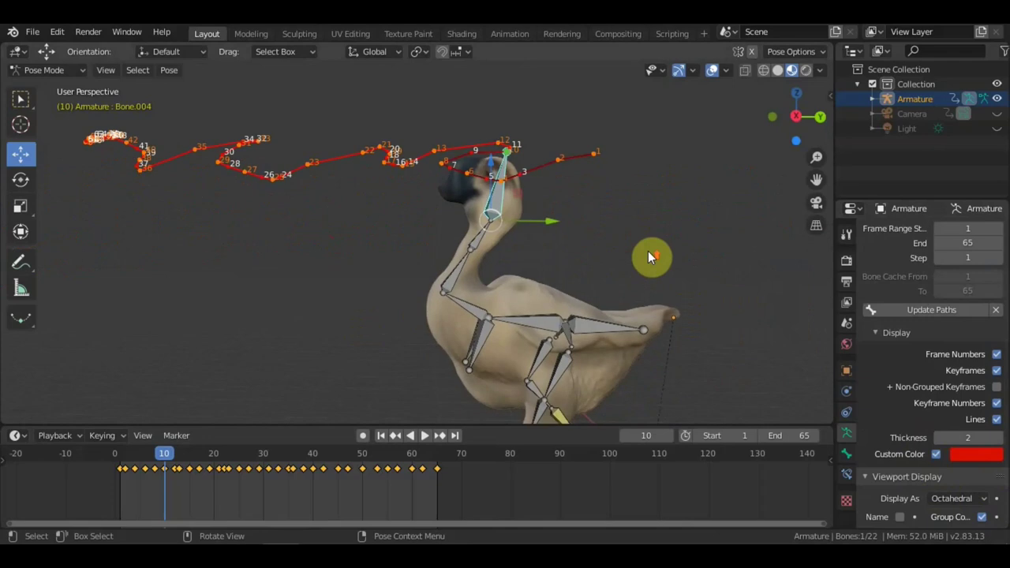
Play the goose animation and stop it with the playhead at frame 11
{"action": "scroll", "coordinate": [648, 251], "scroll_direction": "up", "scroll_amount": 2}
{"action": "scroll", "coordinate": [647, 250], "scroll_direction": "down", "scroll_amount": 2}
{"action": "scroll", "coordinate": [590, 210], "scroll_direction": "down", "scroll_amount": 2}
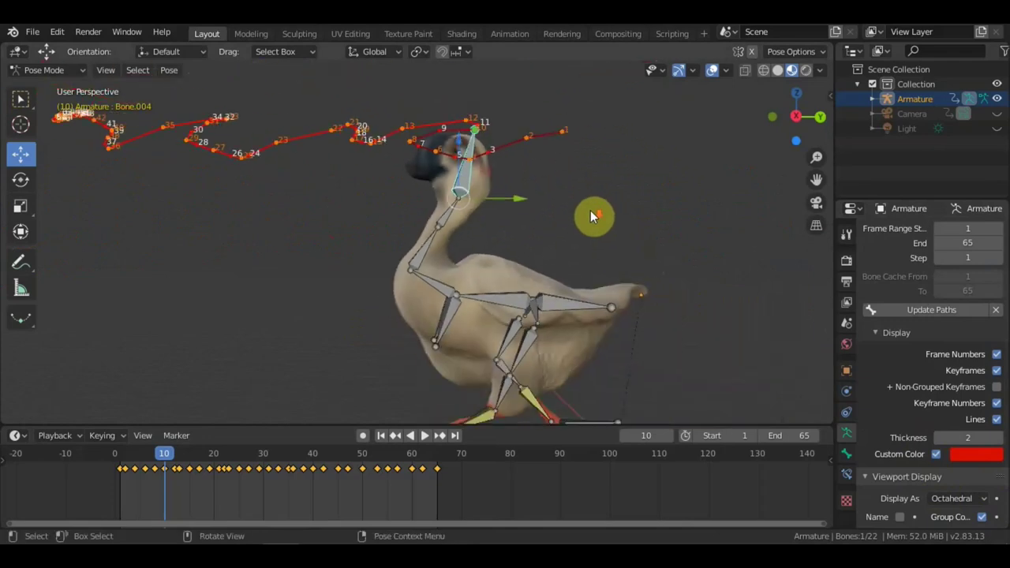
{"action": "scroll", "coordinate": [590, 210], "scroll_direction": "down", "scroll_amount": 1}
{"action": "key", "text": "space"}
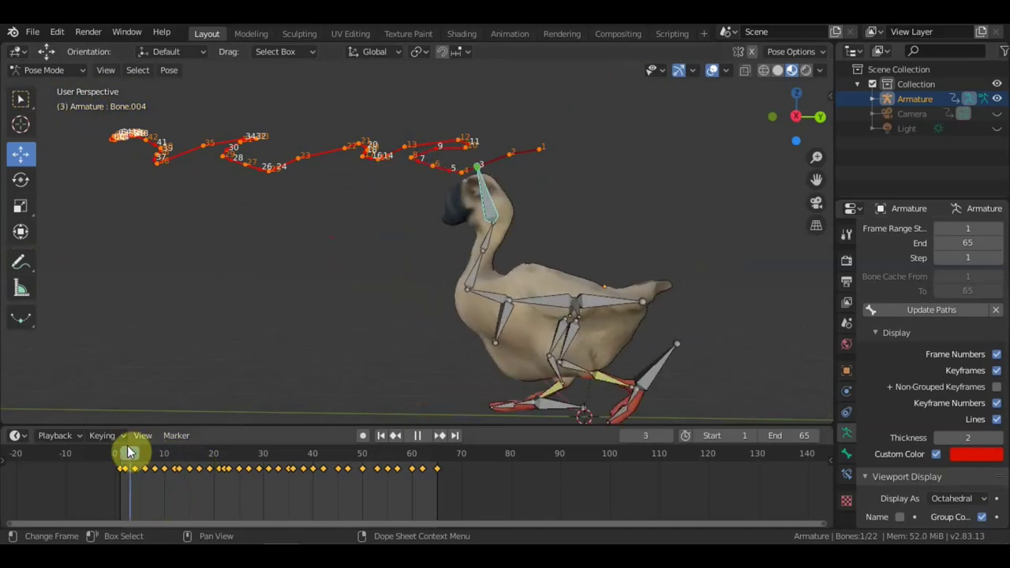
{"action": "left_click_drag", "start_coordinate": [161, 462], "coordinate": [212, 463]}
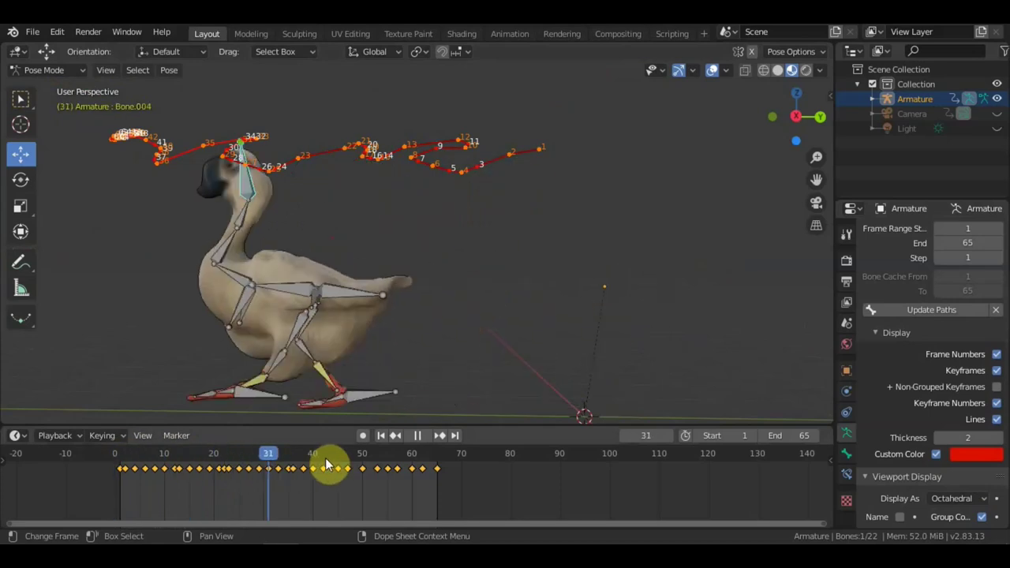
{"action": "left_click_drag", "start_coordinate": [211, 463], "coordinate": [170, 462]}
{"action": "key", "text": "space"}
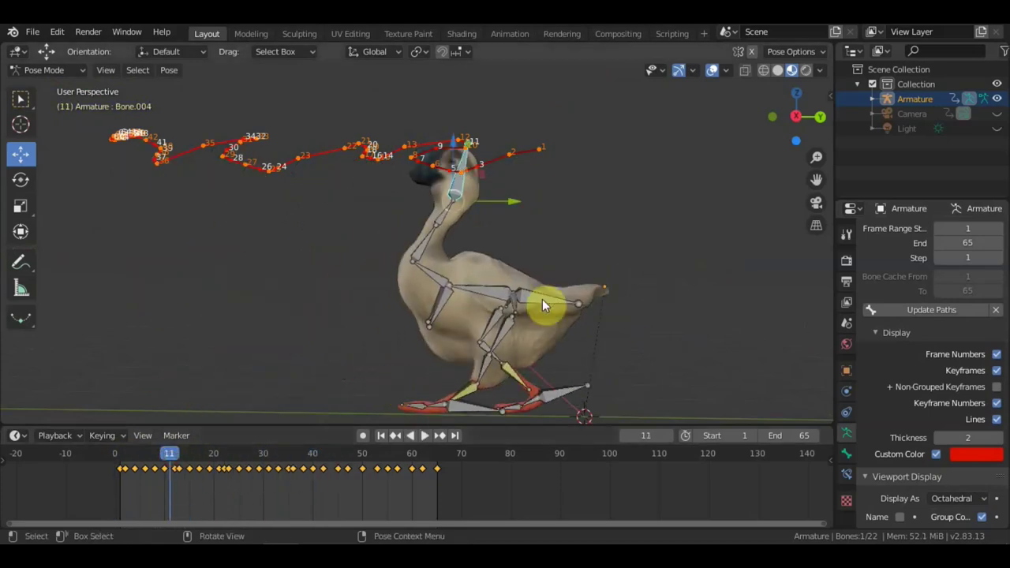